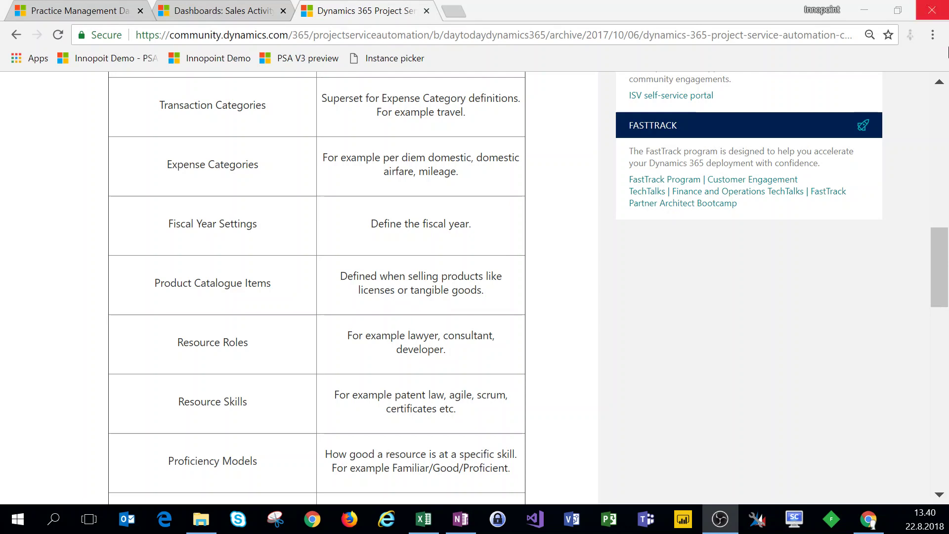
Step: Switch to the Project Service environment and open the Transaction Categories list in its settings
left_click(96, 9)
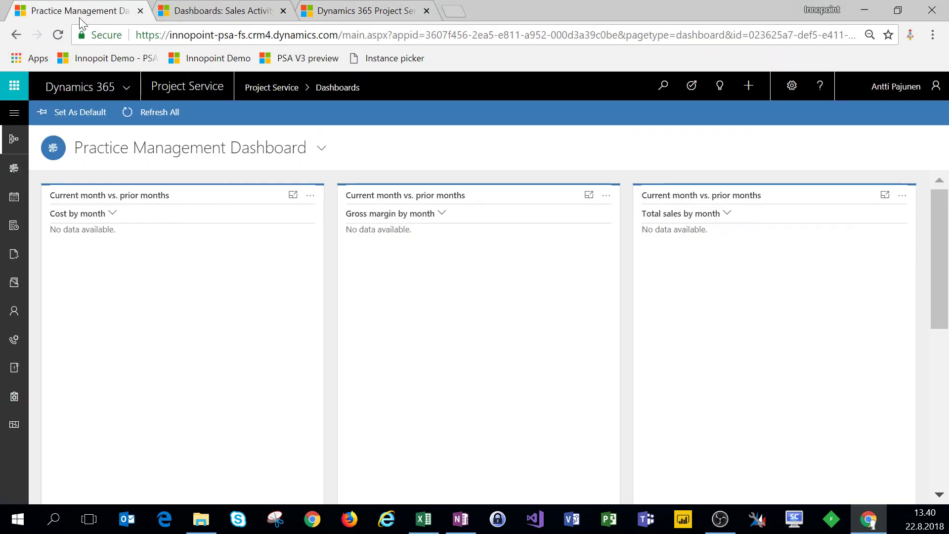
left_click(15, 117)
scroll(62, 306, "down", 5)
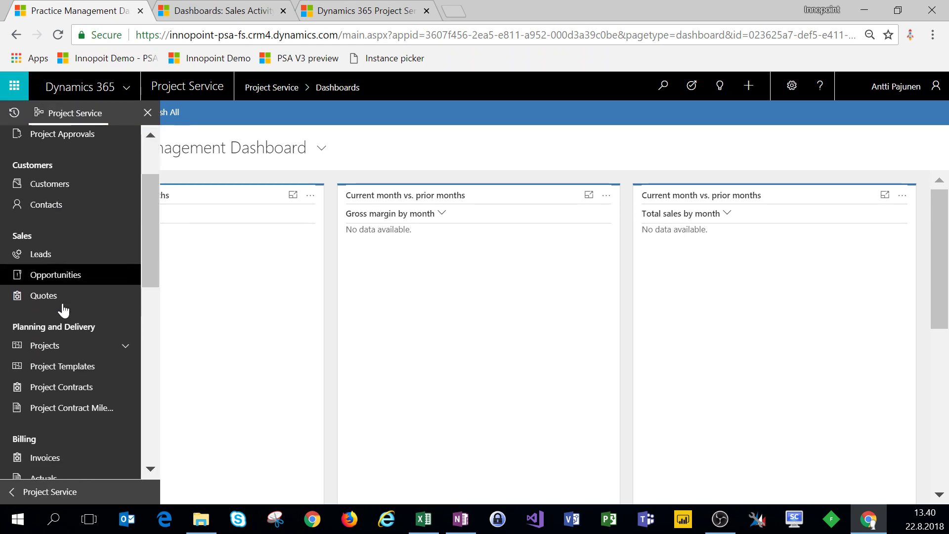
scroll(63, 307, "down", 6)
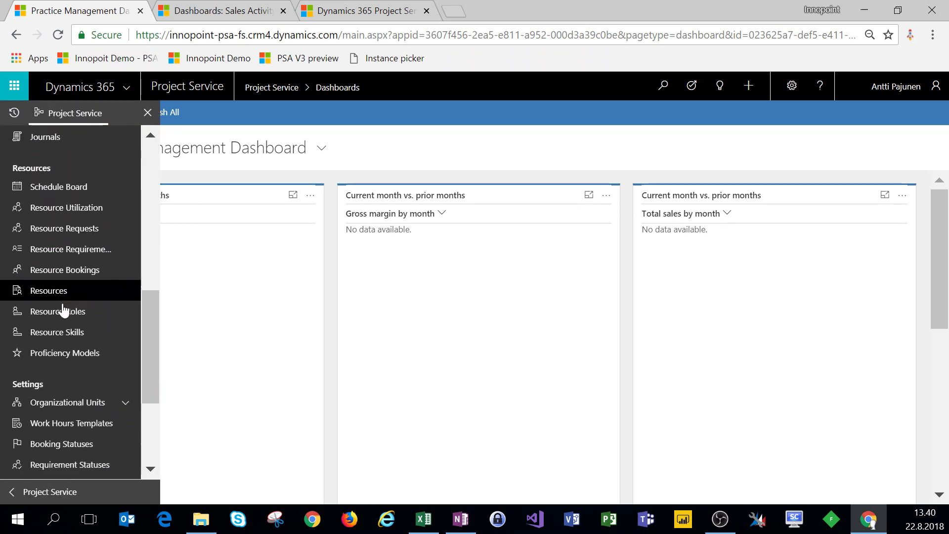
scroll(63, 307, "down", 4)
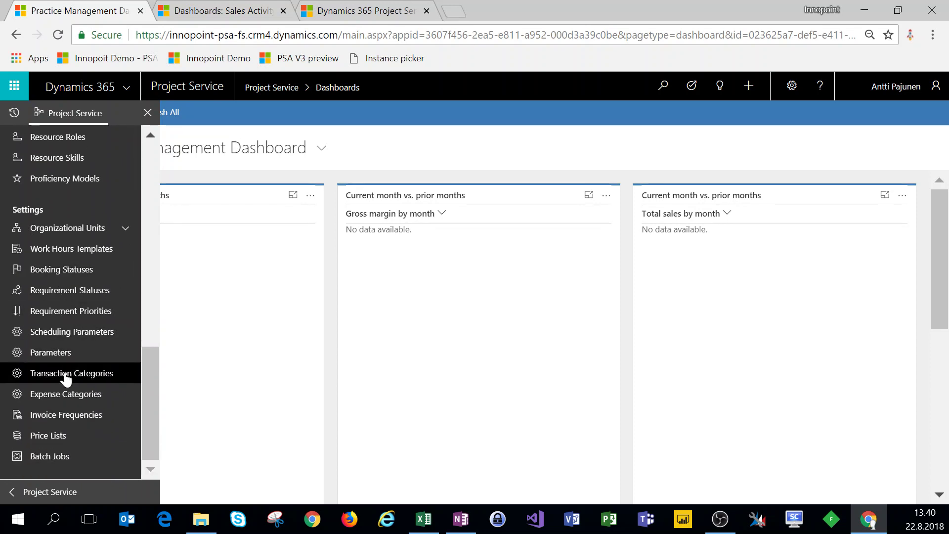
left_click(66, 379)
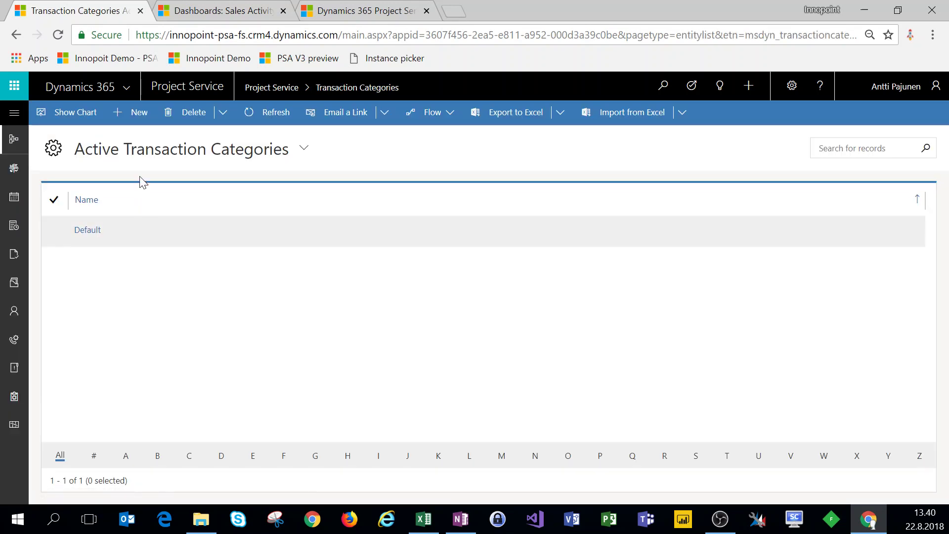
Step: Start a new transaction category named Travel and assign it the Pieces unit group
left_click(144, 115)
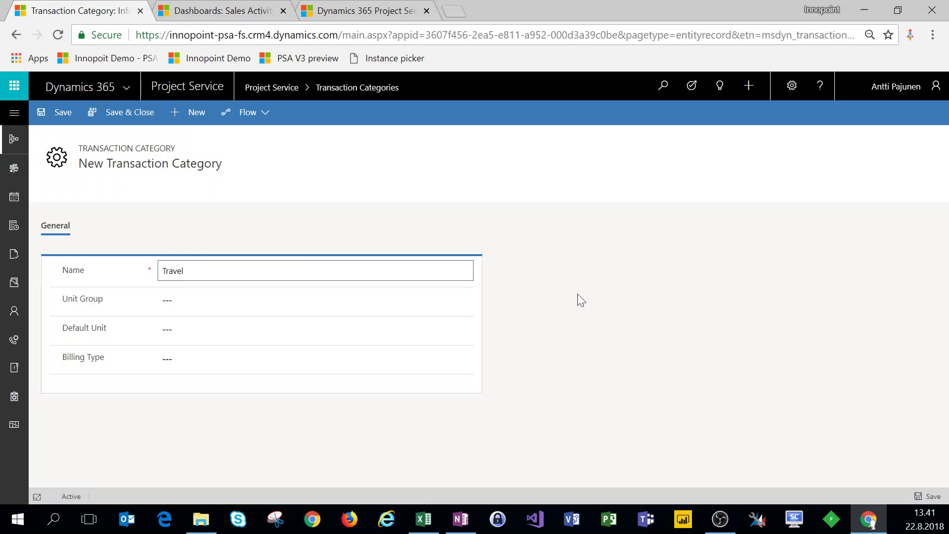
left_click(306, 300)
left_click(307, 300)
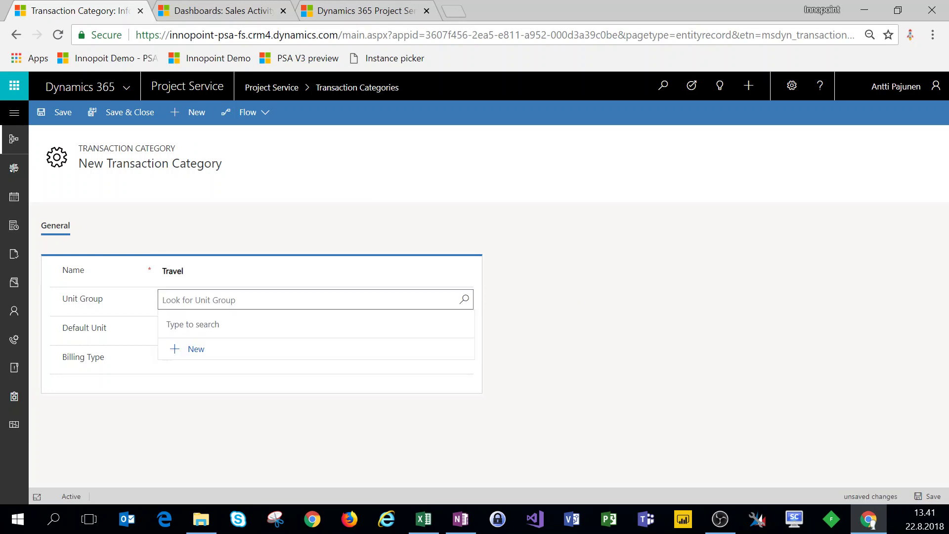
left_click(466, 303)
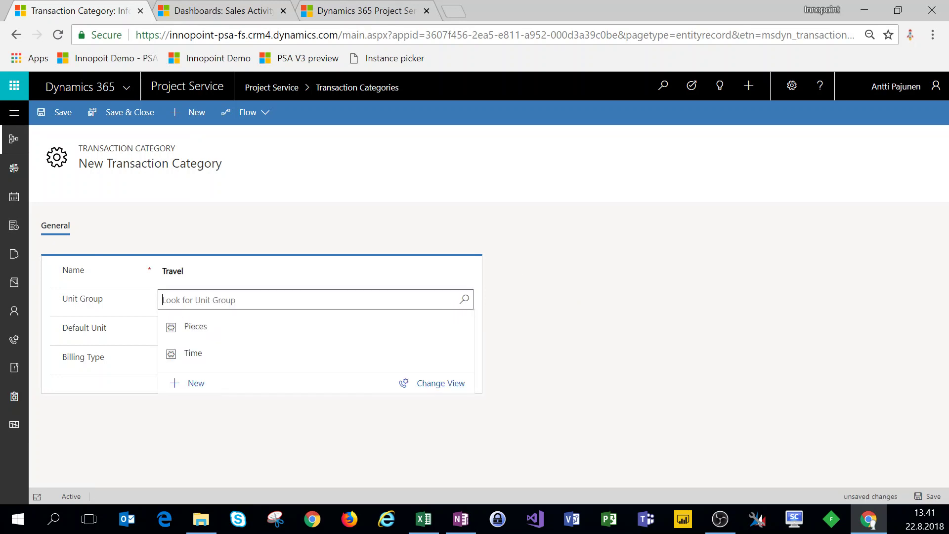
left_click(215, 330)
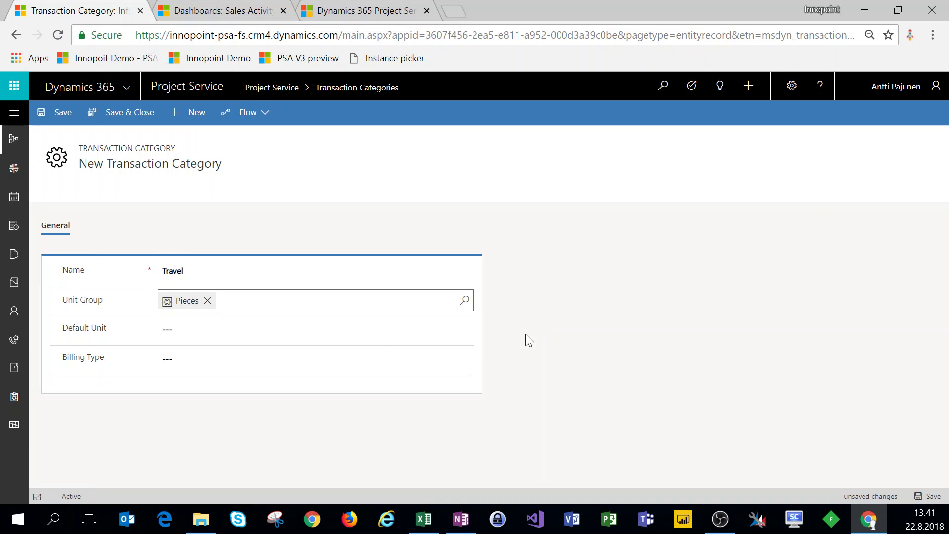
Step: Set the Travel category's default unit to Piece and billing type to Chargeable, and save and close it
left_click(200, 340)
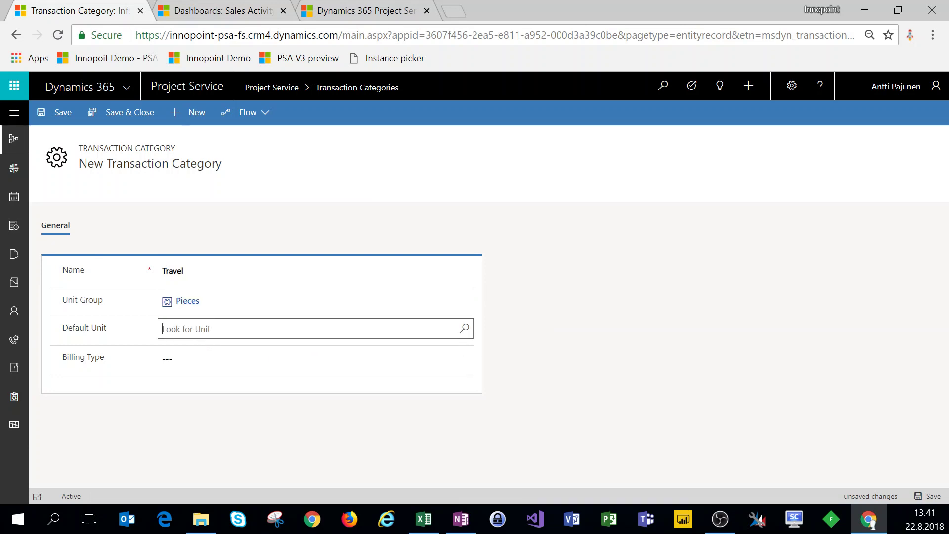
left_click(464, 330)
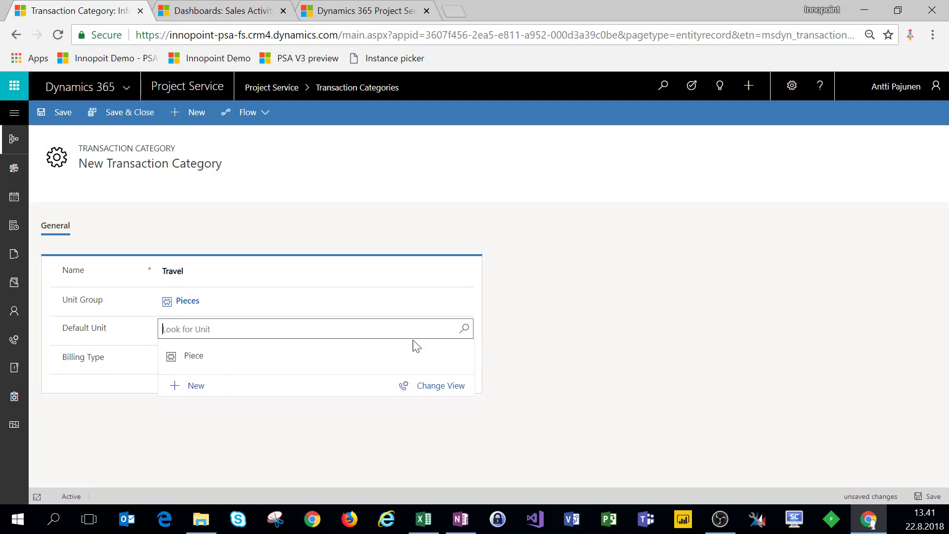
left_click(197, 361)
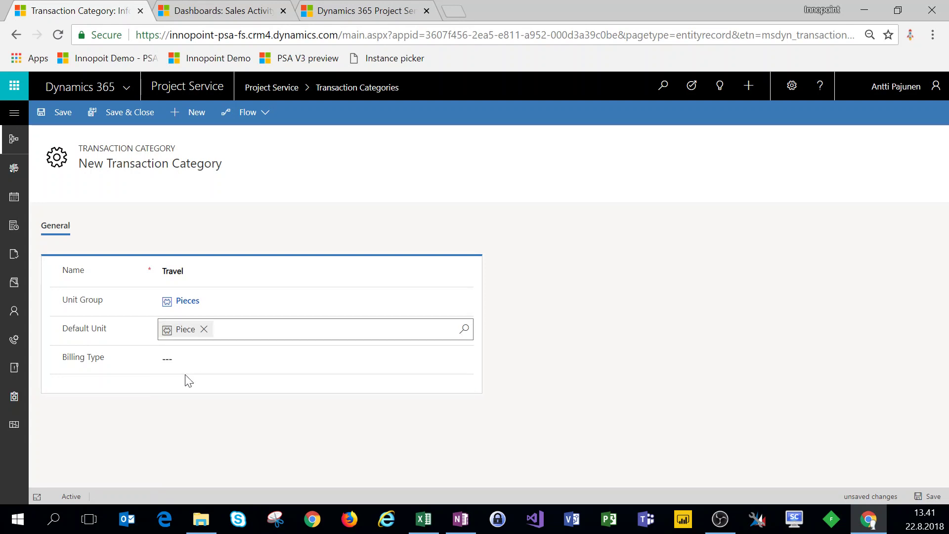
left_click(173, 364)
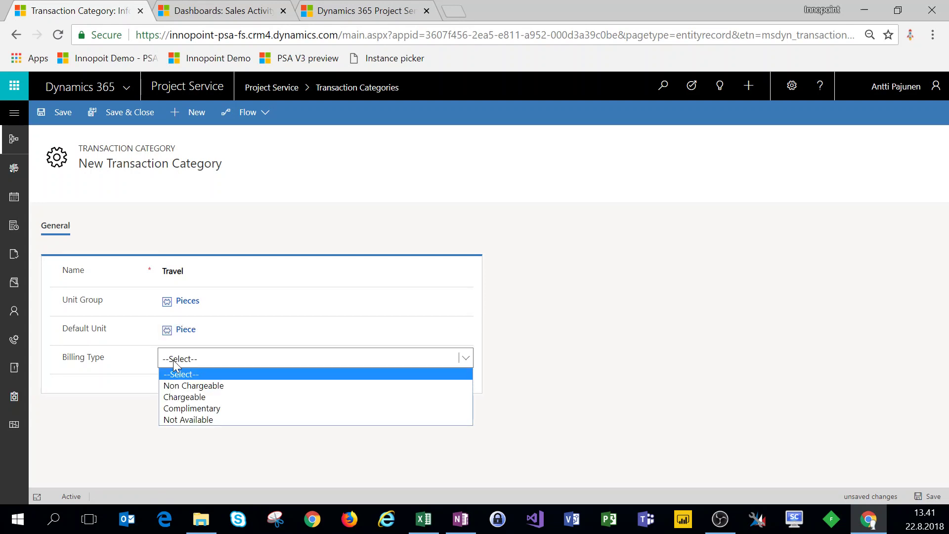
left_click(194, 398)
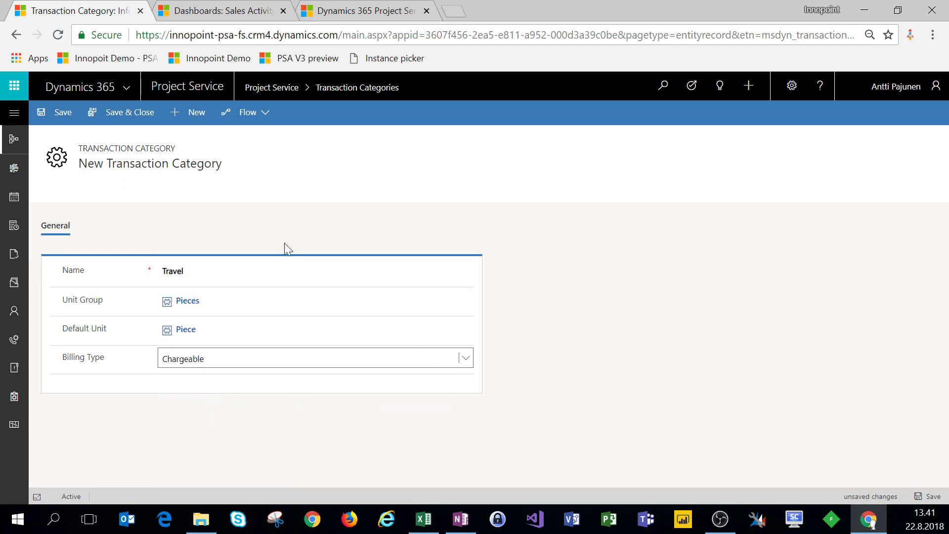
left_click(138, 113)
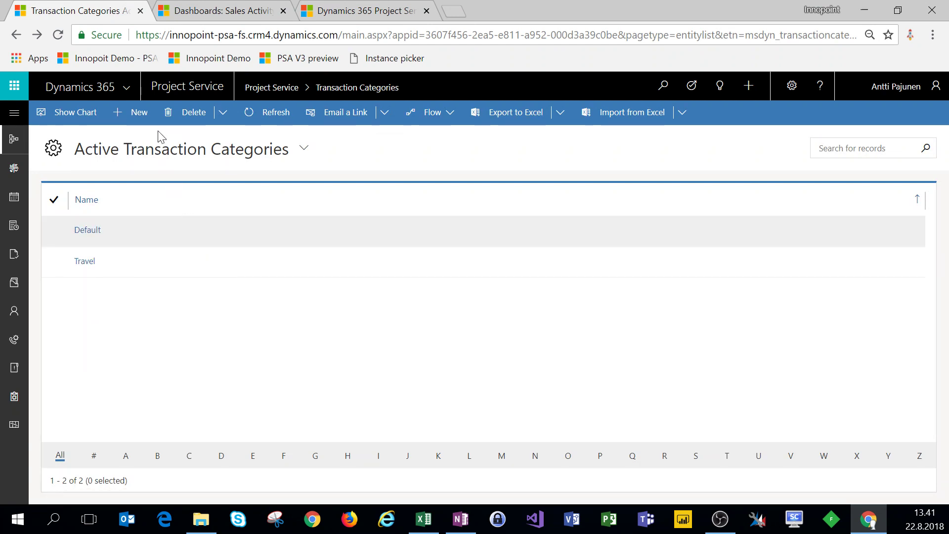
Step: Start another transaction category named Misc and assign it the Pieces unit group
left_click(139, 113)
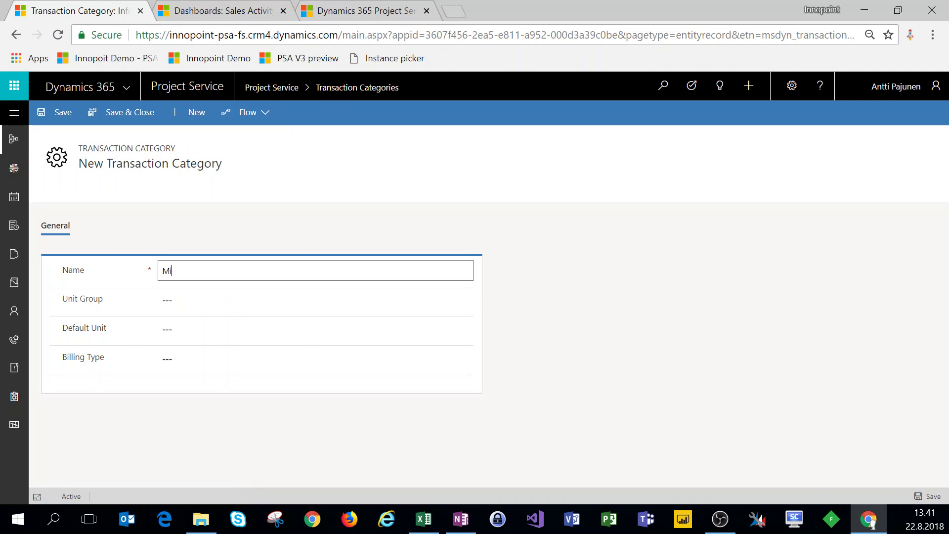
key("Tab")
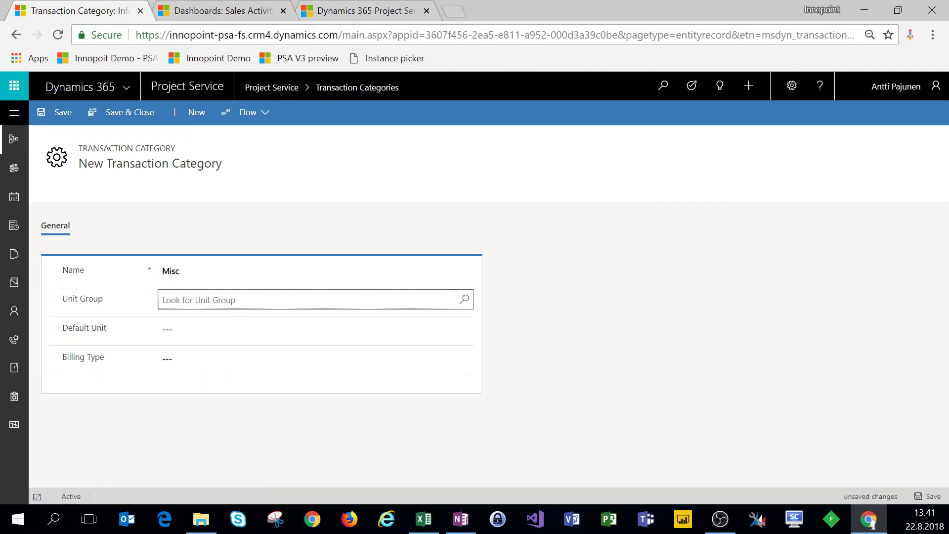
left_click(466, 301)
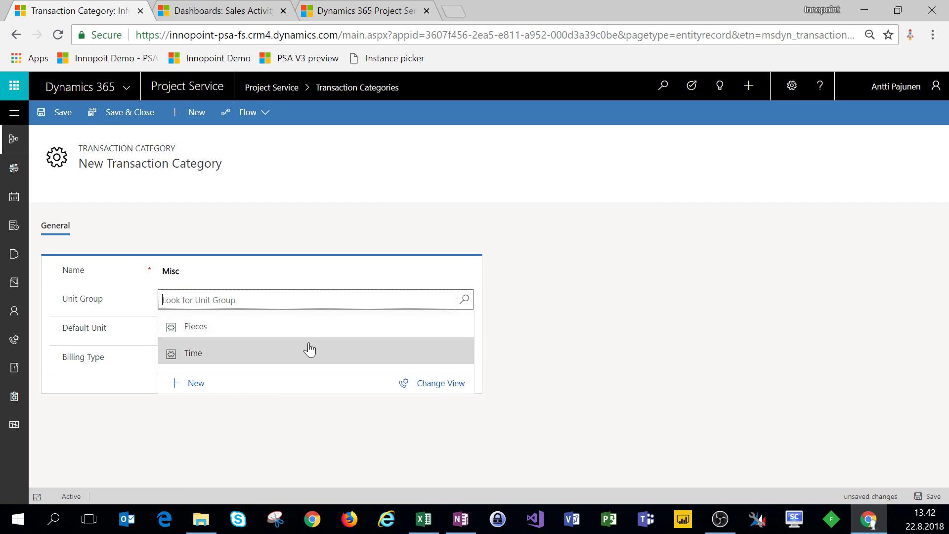
left_click(196, 331)
Step: Set the Misc category's default unit to Piece and billing type to Chargeable, and save and close it
left_click(307, 329)
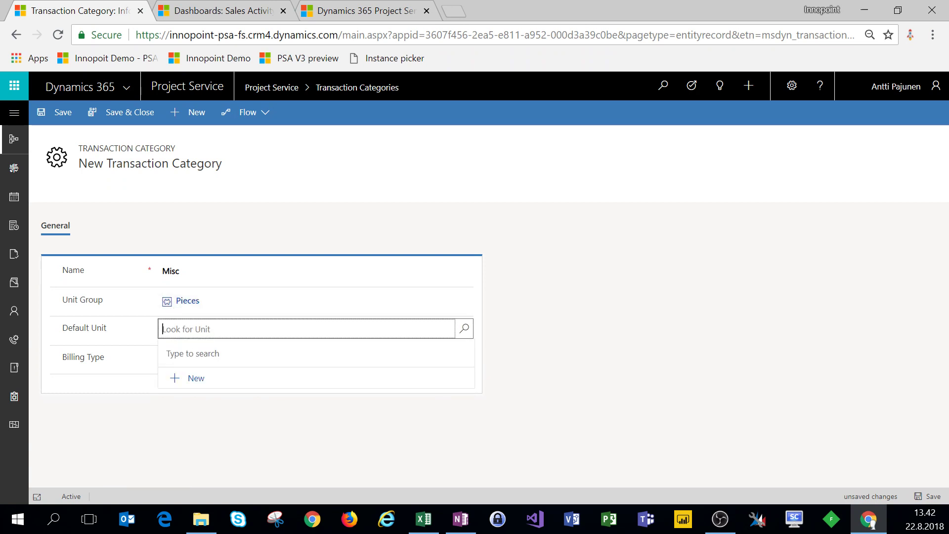
left_click(464, 330)
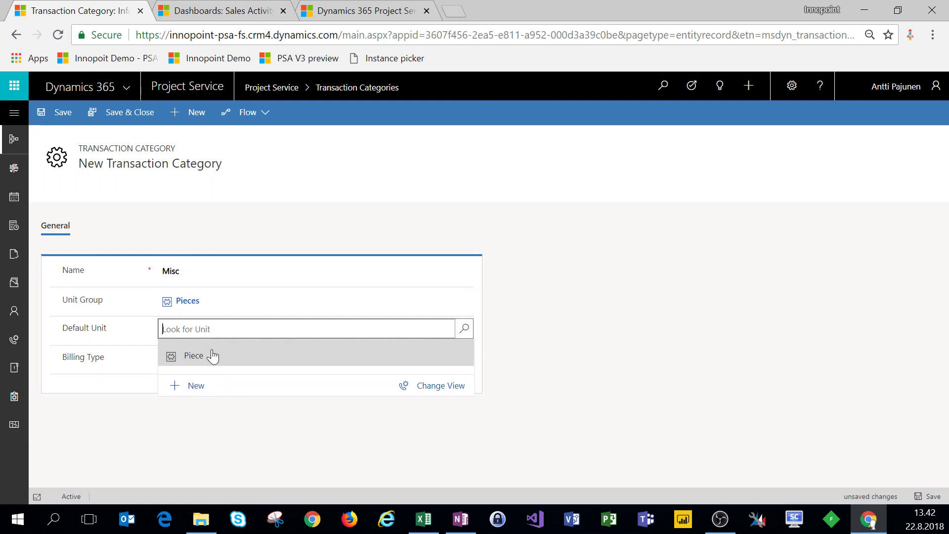
left_click(189, 362)
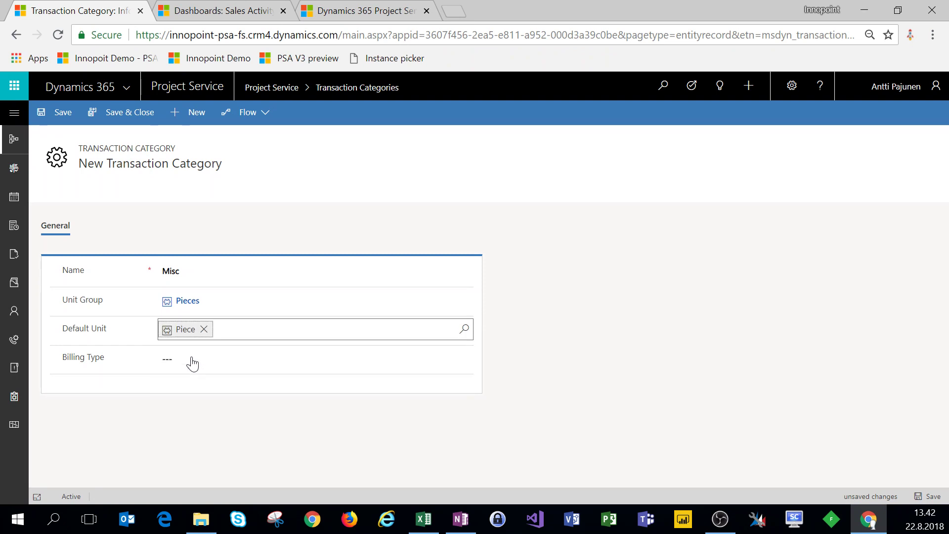
left_click(182, 363)
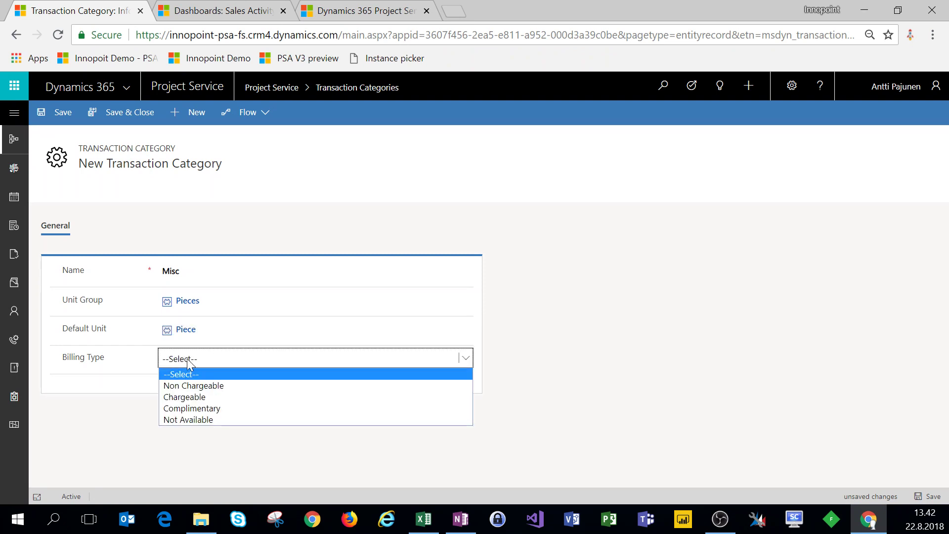
left_click(194, 398)
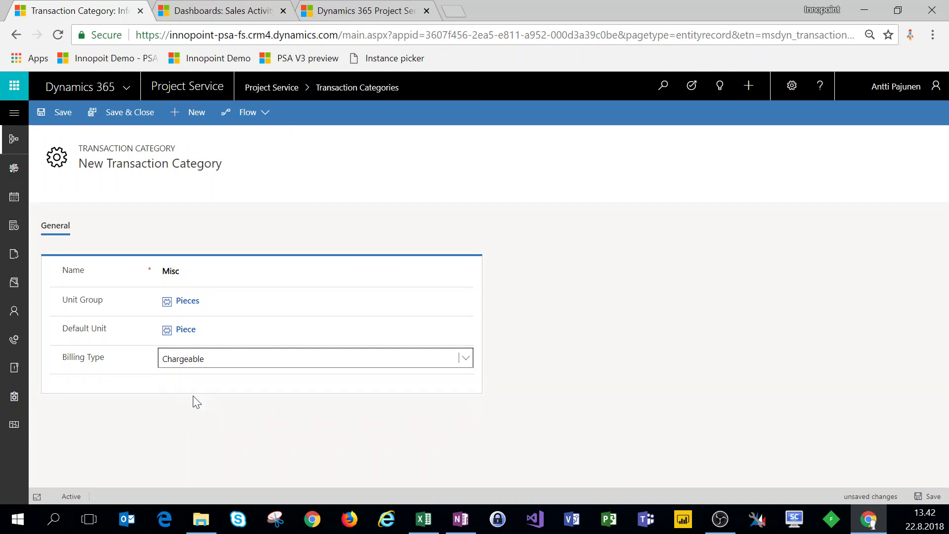
left_click(133, 118)
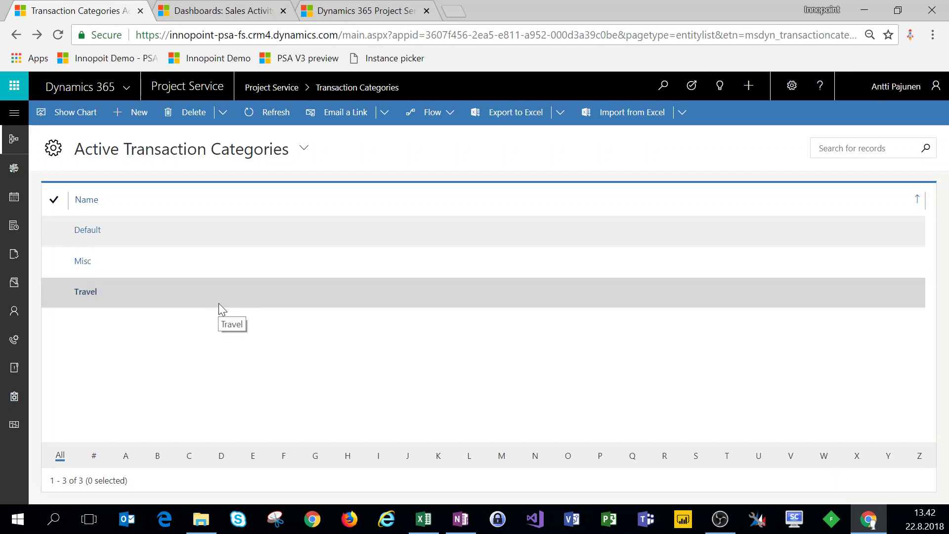
Step: Open the Expense Categories list in the Project Service settings
left_click(15, 117)
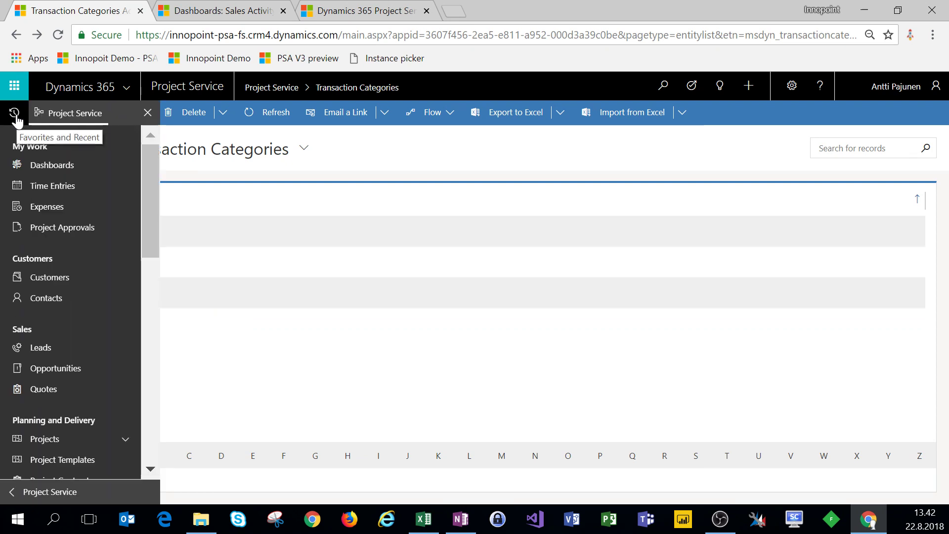
scroll(90, 352, "down", 10)
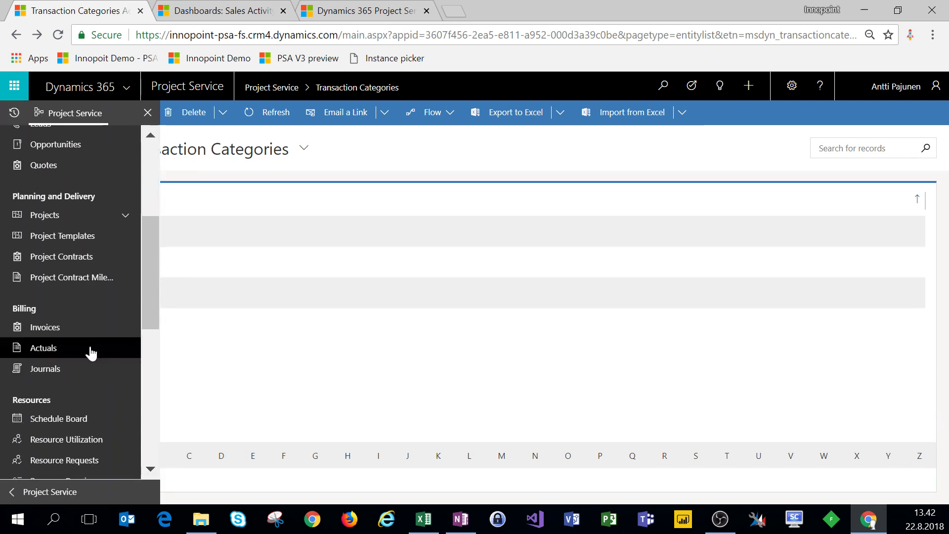
scroll(90, 352, "down", 3)
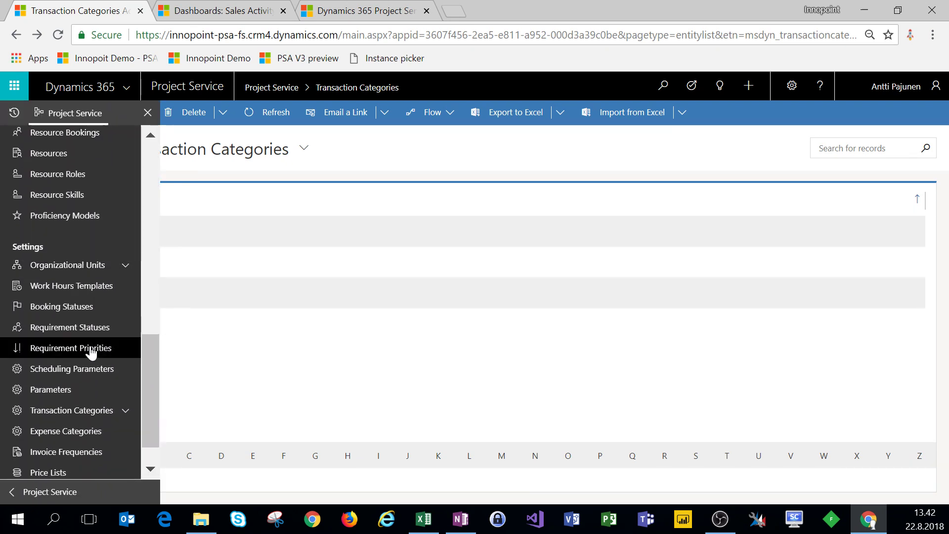
left_click(81, 396)
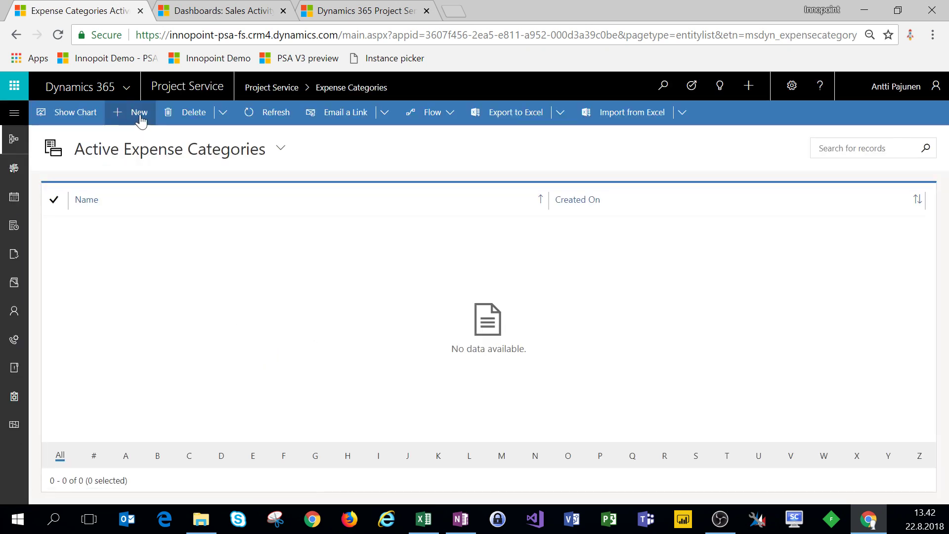
Step: Create an expense category named Mileage with expense type Mileage and transaction category Travel, and save and close it
left_click(140, 116)
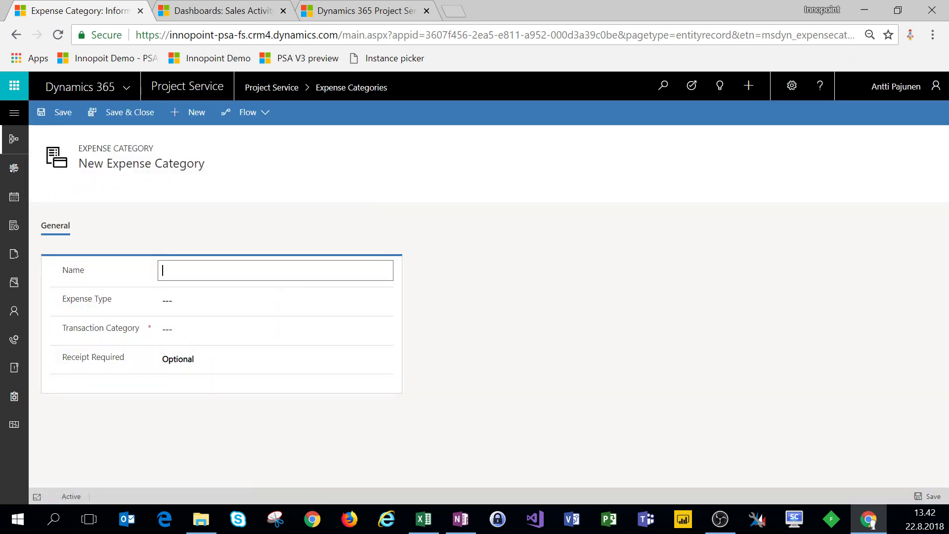
type("Mileage")
key("Tab")
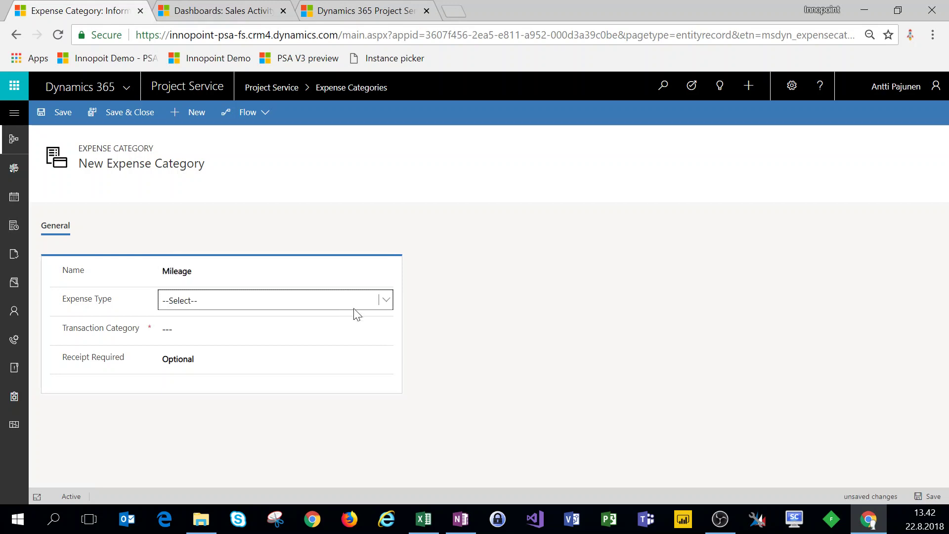
left_click(385, 302)
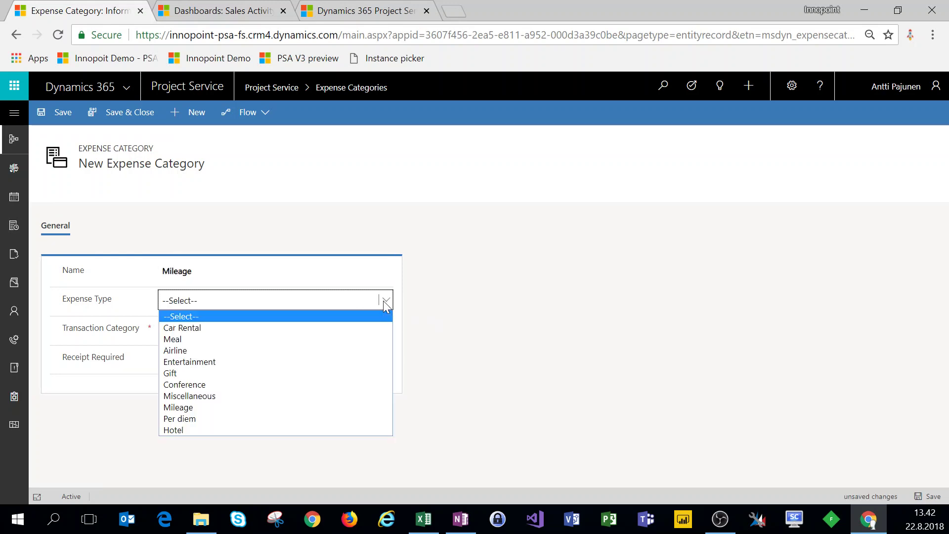
left_click(188, 409)
left_click(207, 329)
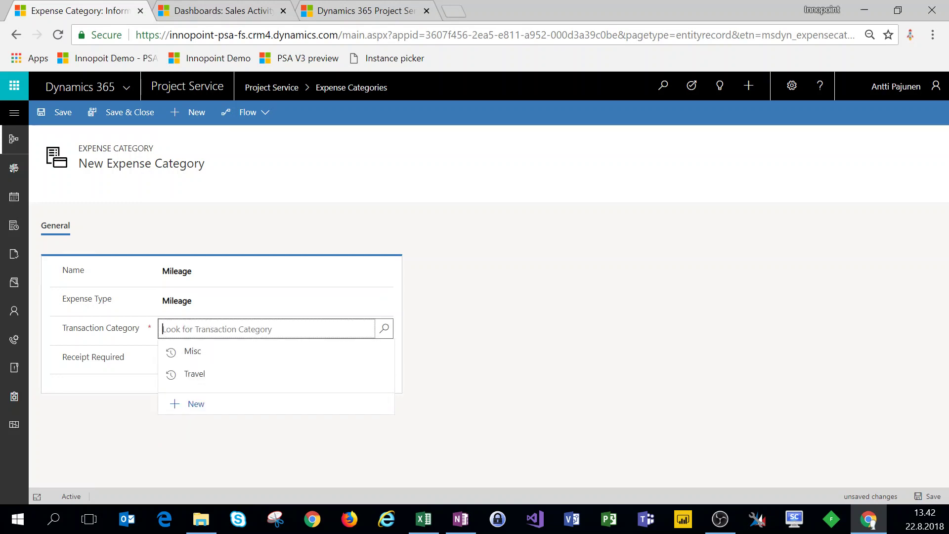
left_click(195, 375)
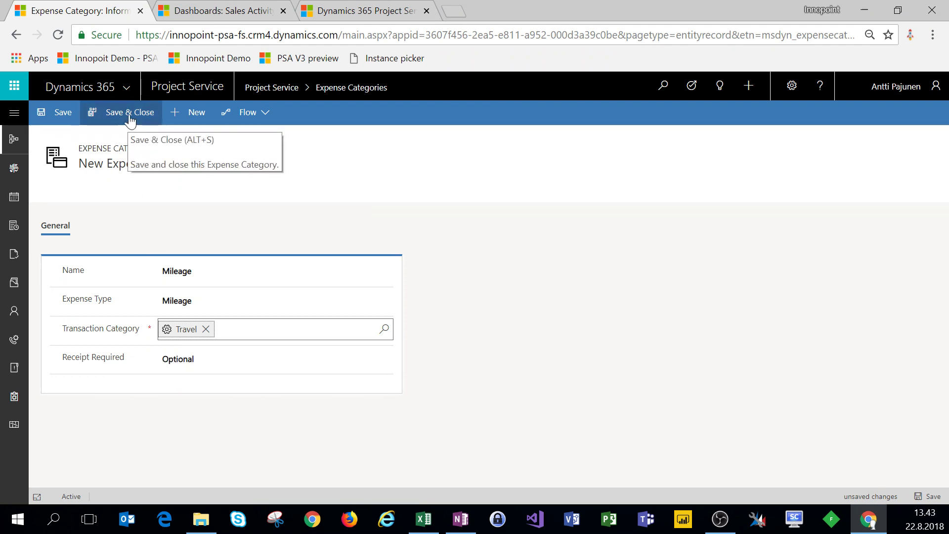
left_click(130, 116)
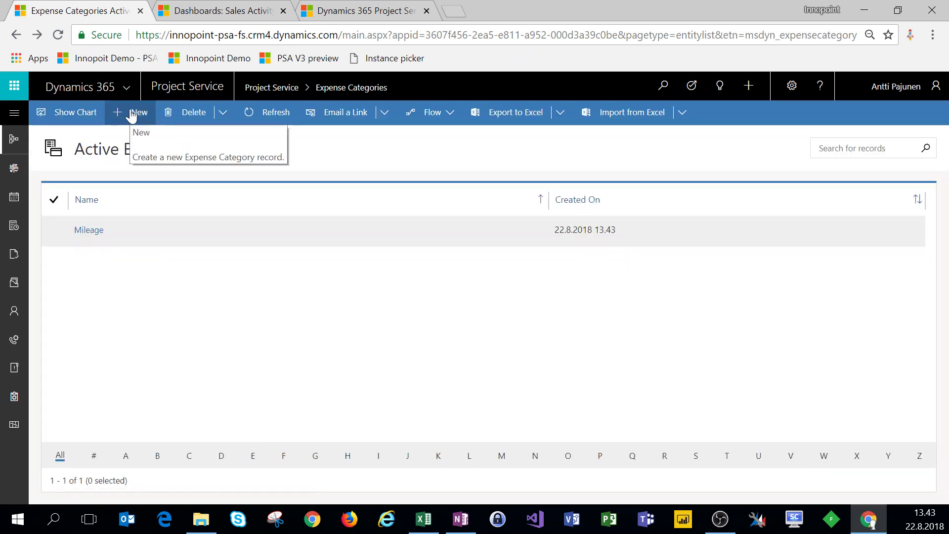
Step: Create an expense category named Misc with expense type Miscellaneous and transaction category Misc, and save and close it
left_click(132, 114)
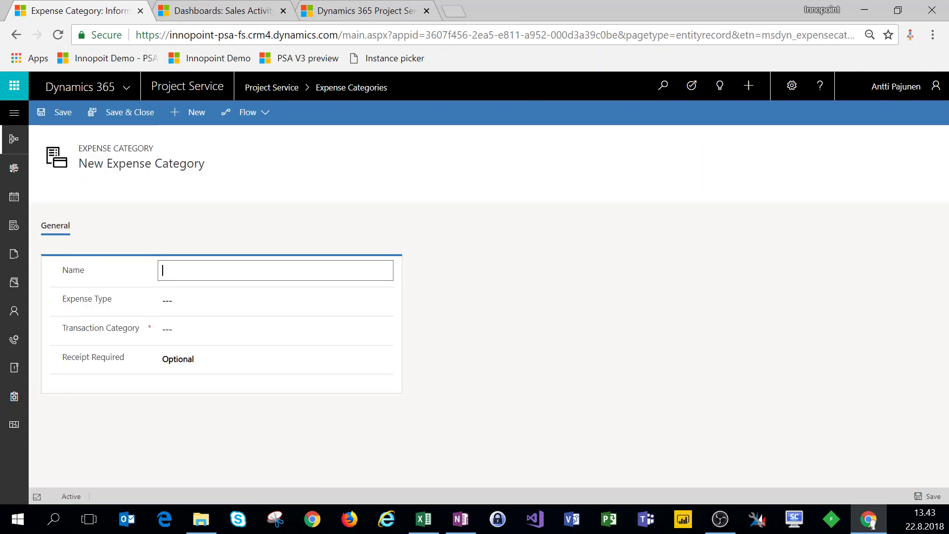
type("Misc")
key("Tab")
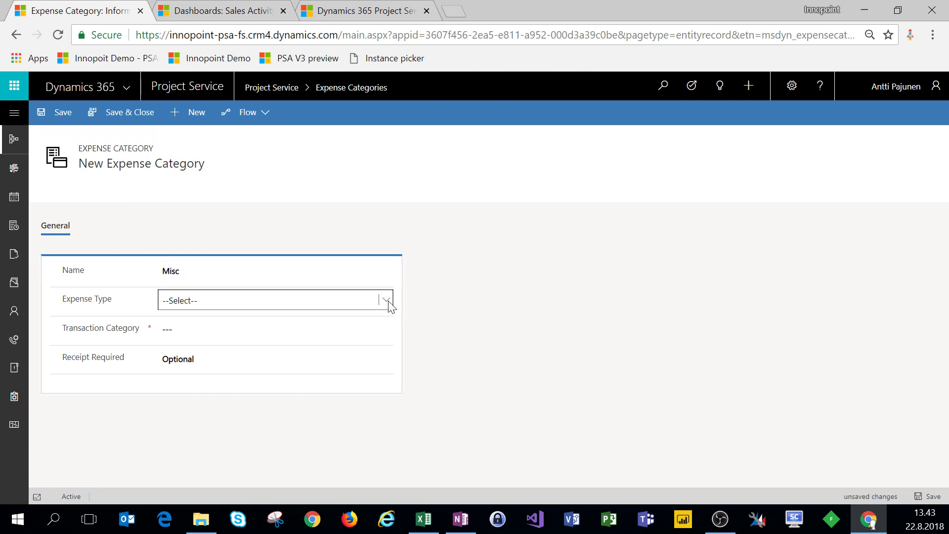
left_click(387, 302)
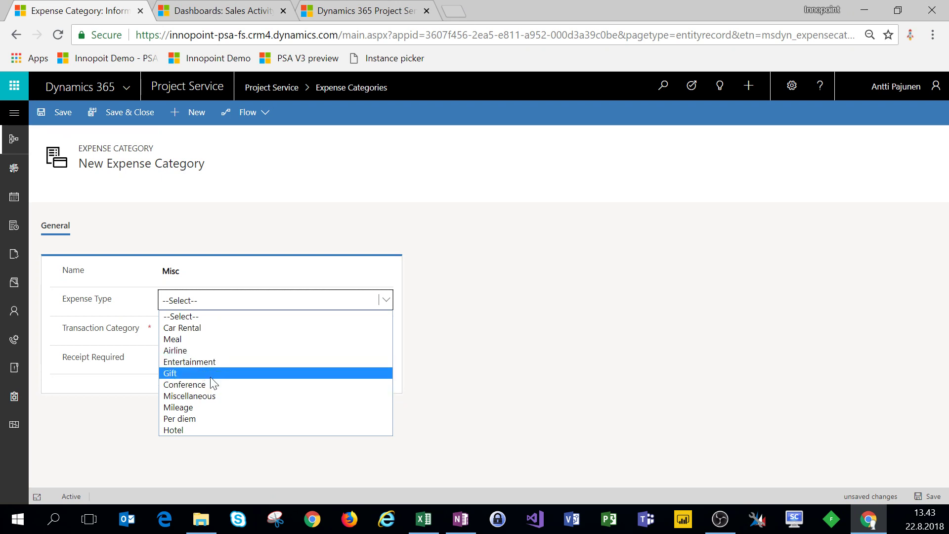
left_click(211, 396)
left_click(238, 328)
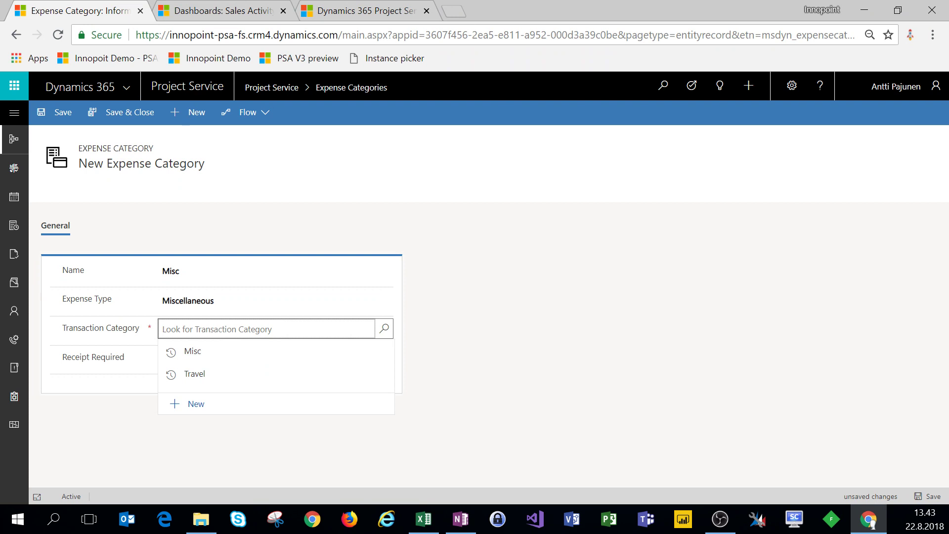
left_click(182, 356)
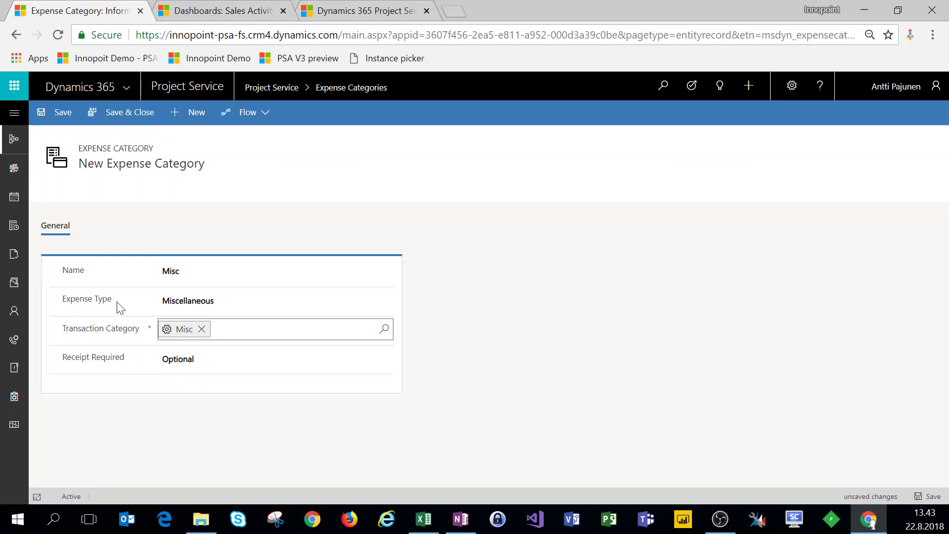
mouse_move(77, 364)
left_click(122, 113)
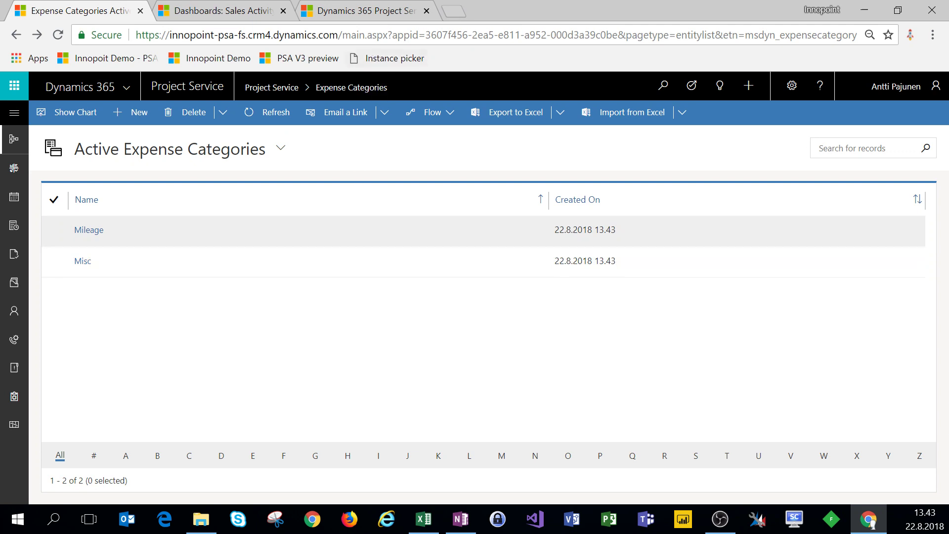
Step: Check the setup checklist article and open the Fiscal Year Settings in Business Management of the Sales environment
left_click(375, 15)
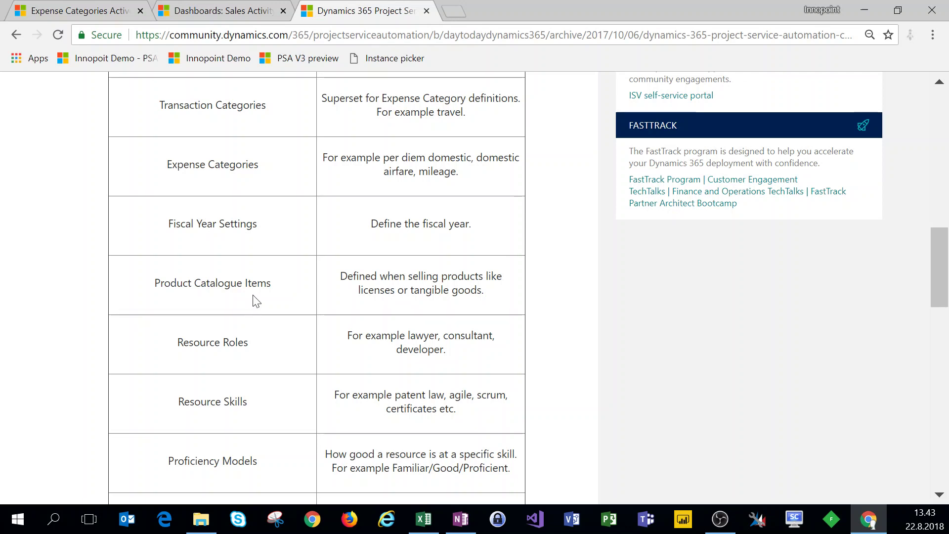
left_click(227, 12)
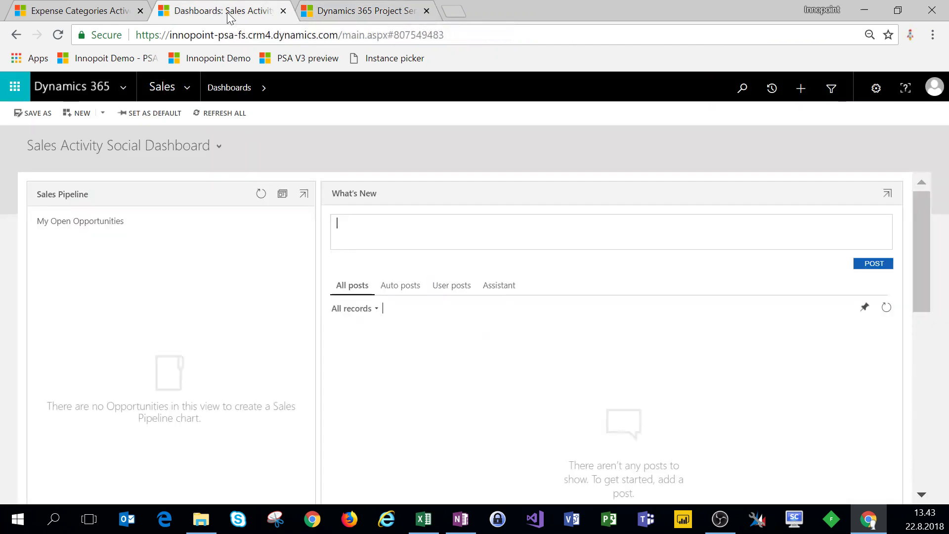
left_click(187, 88)
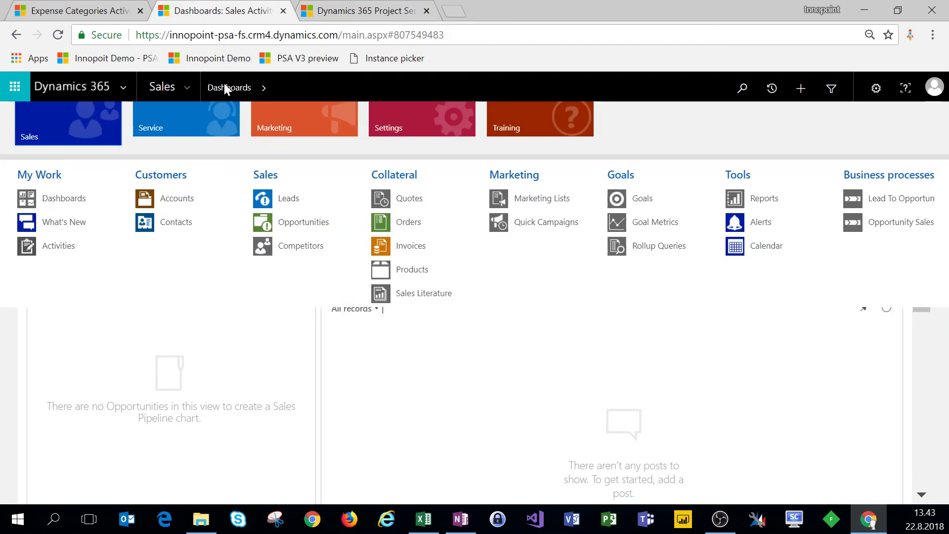
left_click(431, 125)
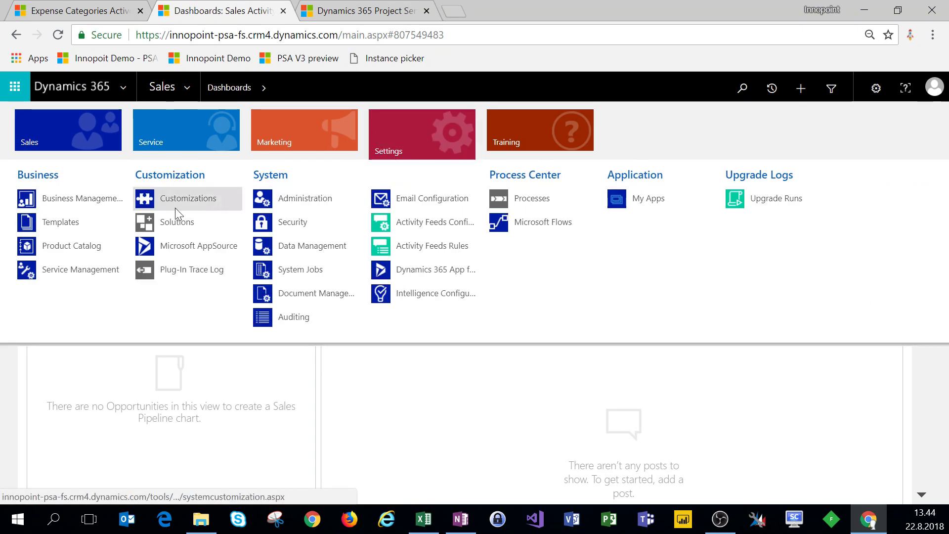
left_click(64, 198)
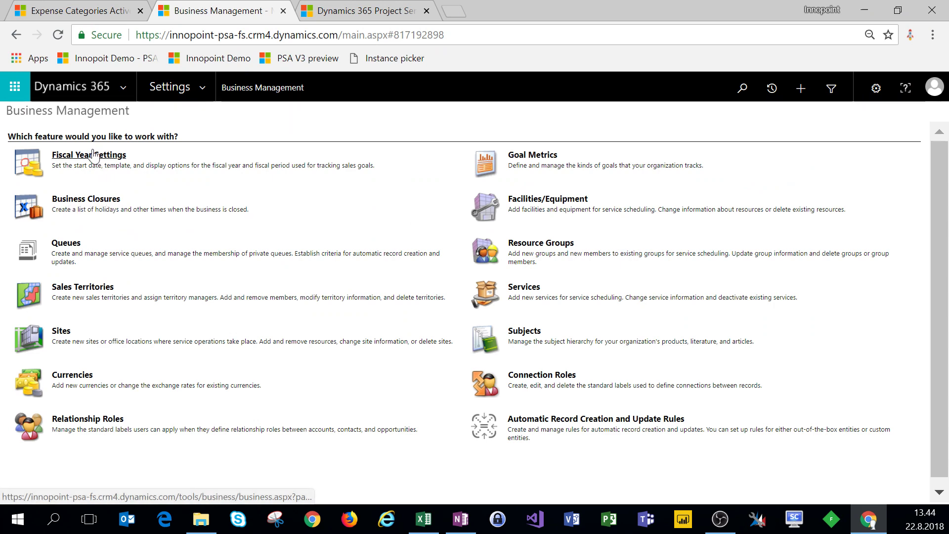
left_click(79, 160)
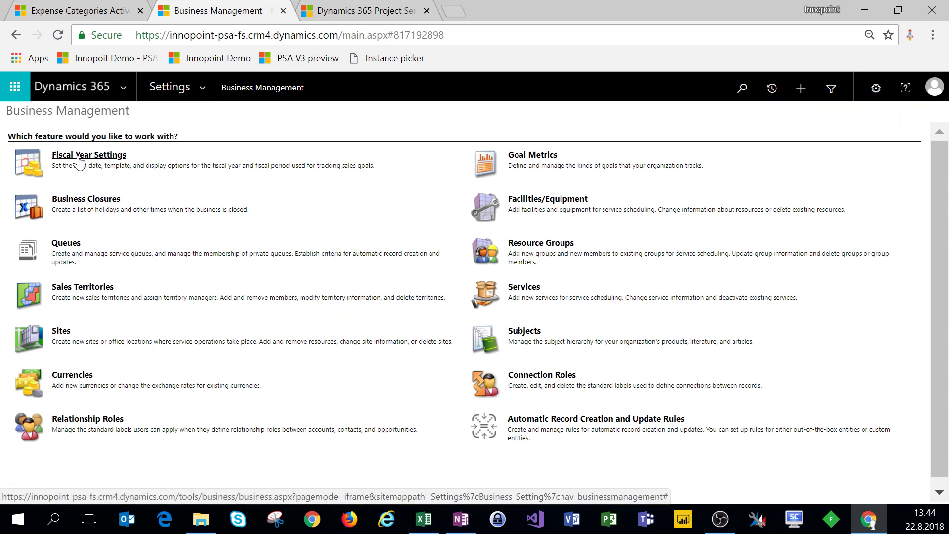
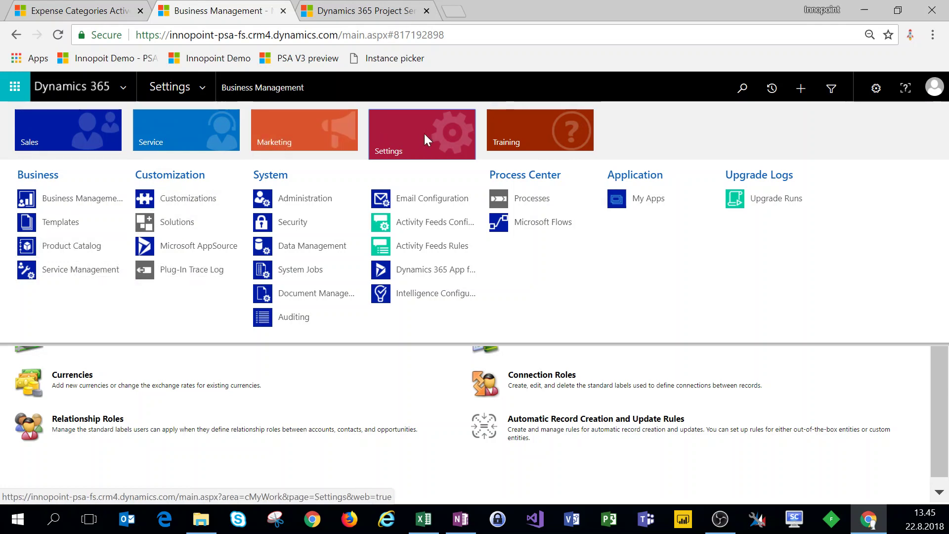
Step: Open Families & Products in the Product Catalog and switch to the Active Products, Families & Bundles view
left_click(68, 245)
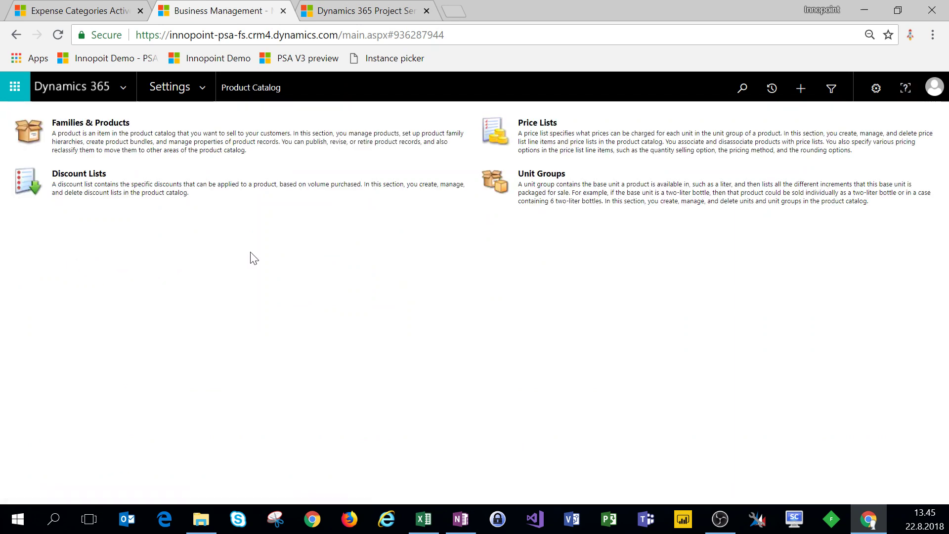
left_click(94, 127)
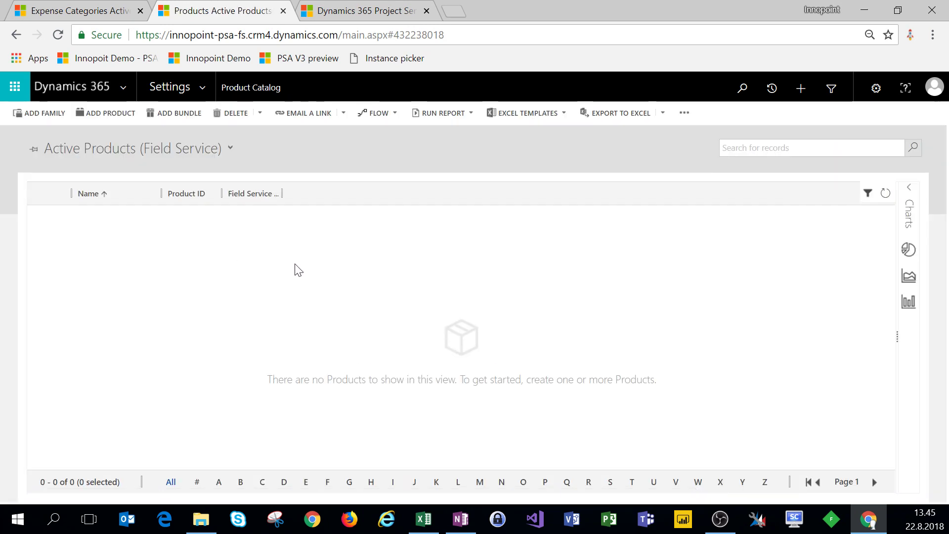
left_click(225, 151)
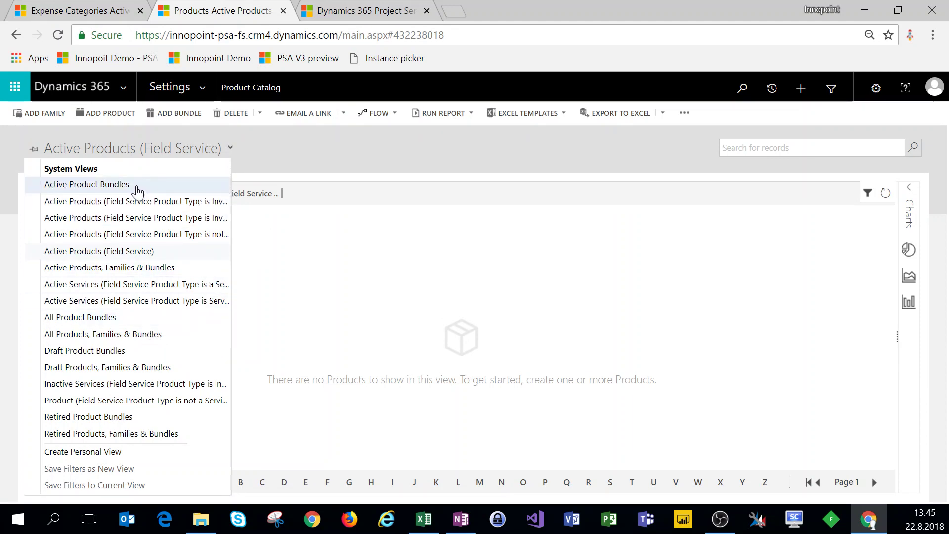
left_click(207, 268)
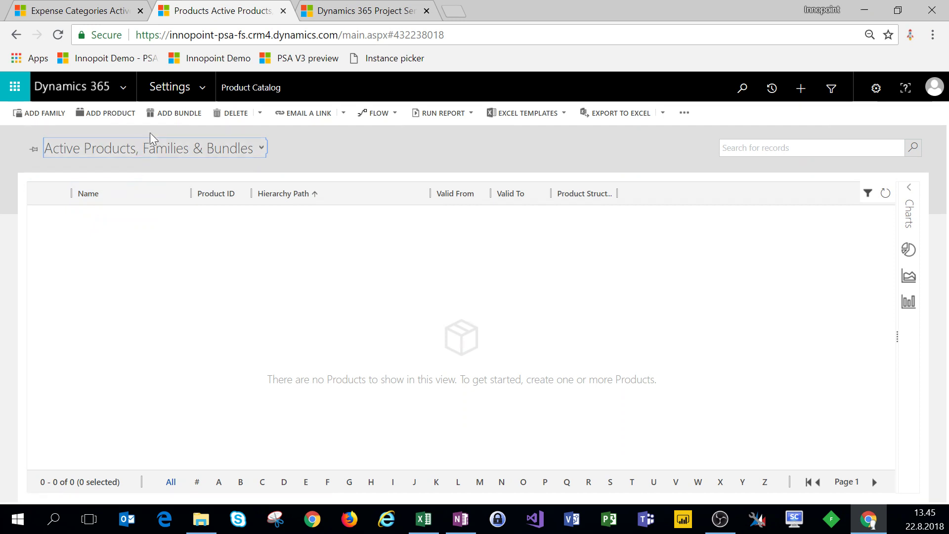
Step: Start a new product named Software License with the product ID PSA-SL
left_click(108, 115)
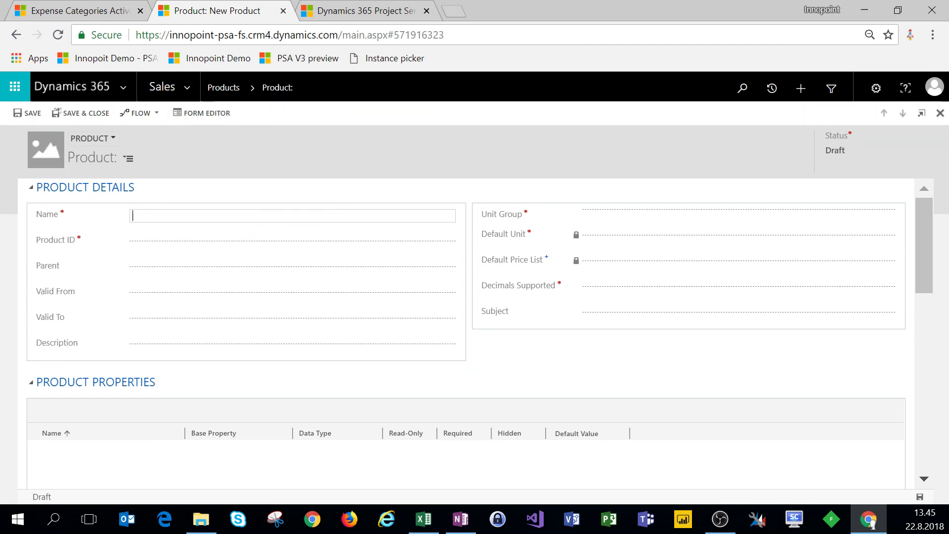
type("Software")
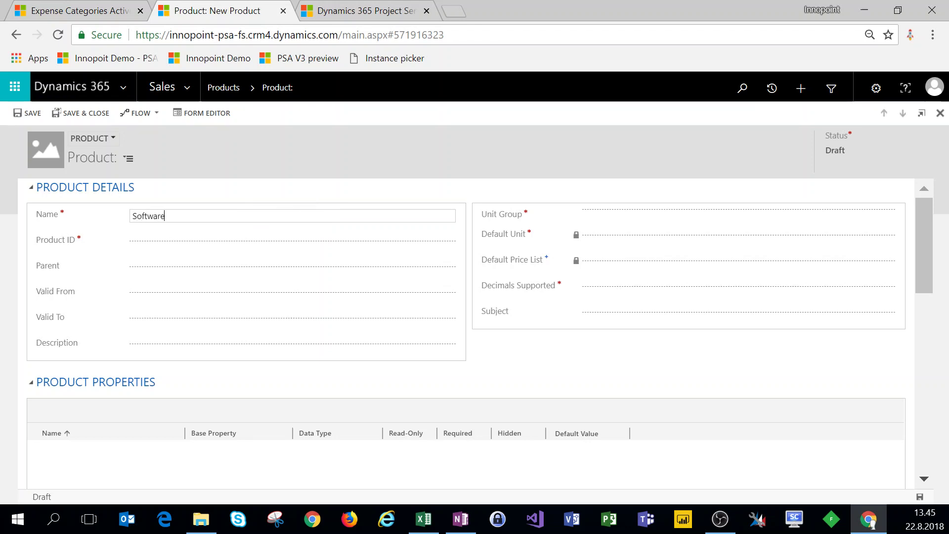
type(" License")
key("Tab")
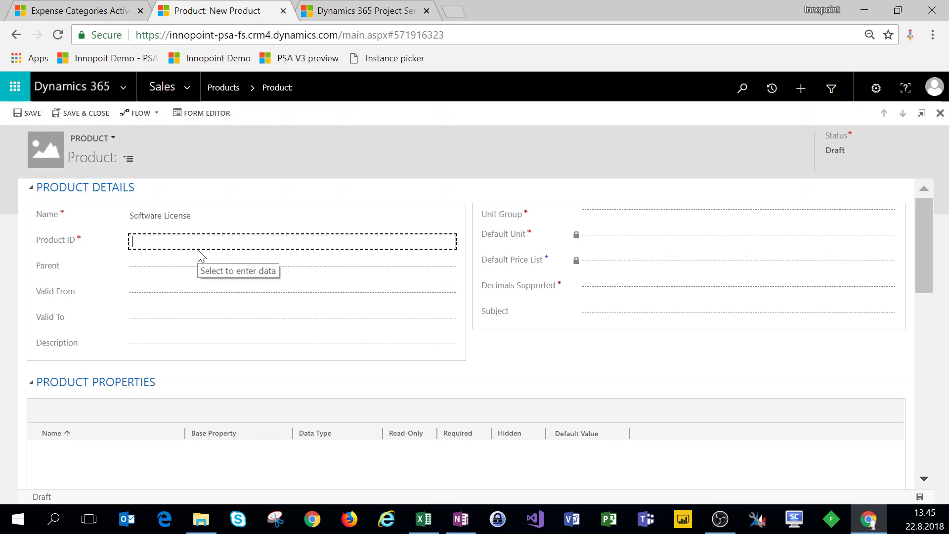
type("PSA-SL")
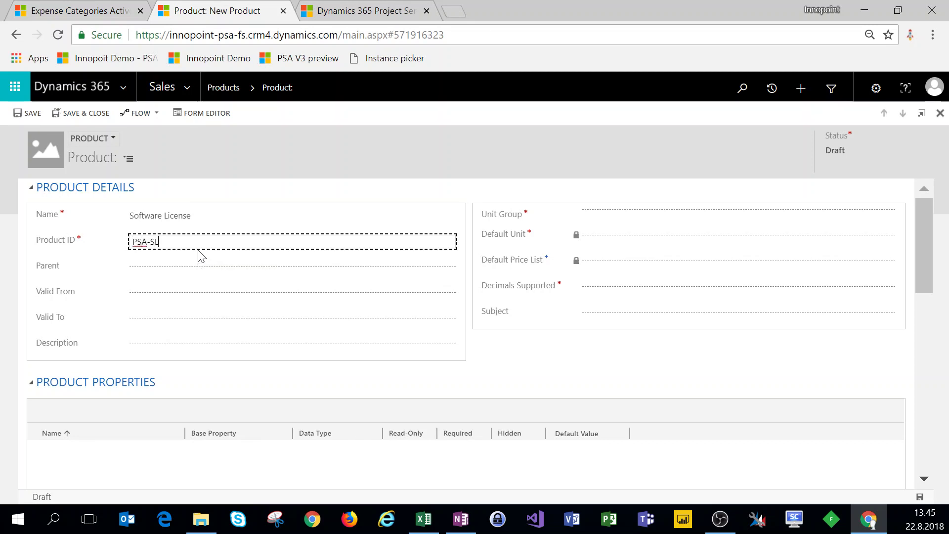
key("Tab")
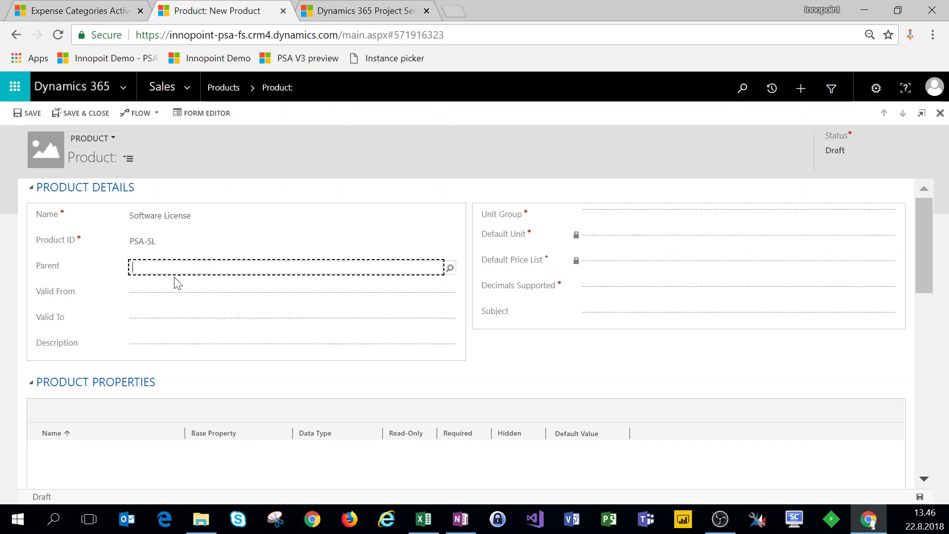
Step: Assign the Software License product the Pieces unit group and the default unit Piece
left_click(663, 212)
left_click(890, 212)
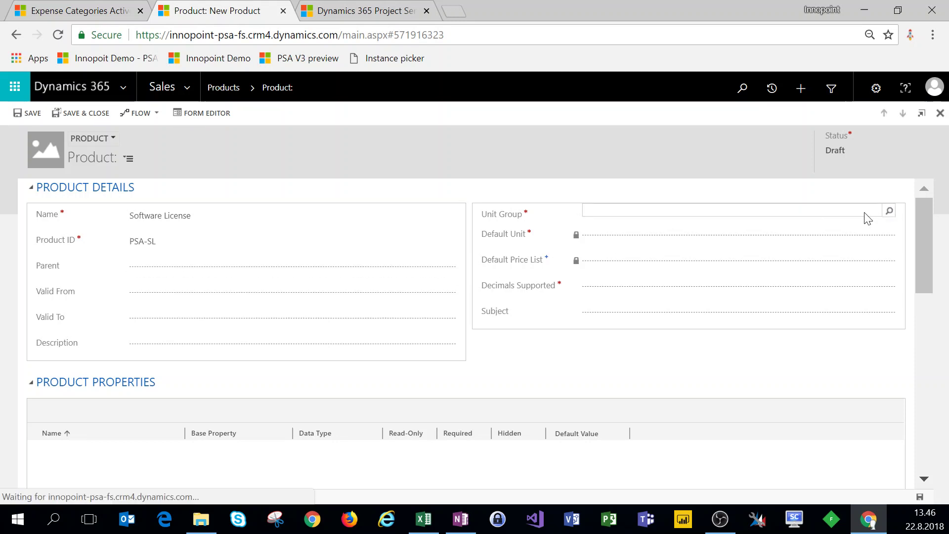
left_click(608, 223)
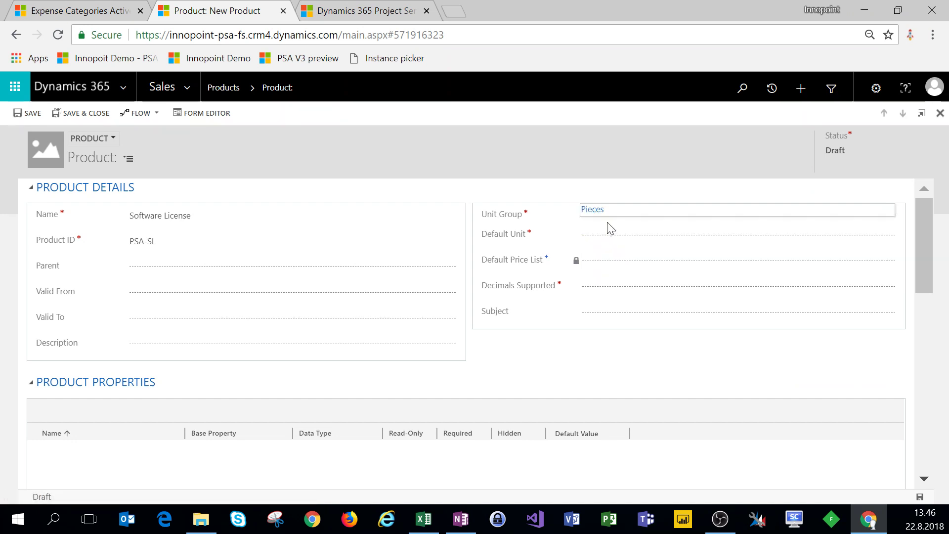
left_click(621, 238)
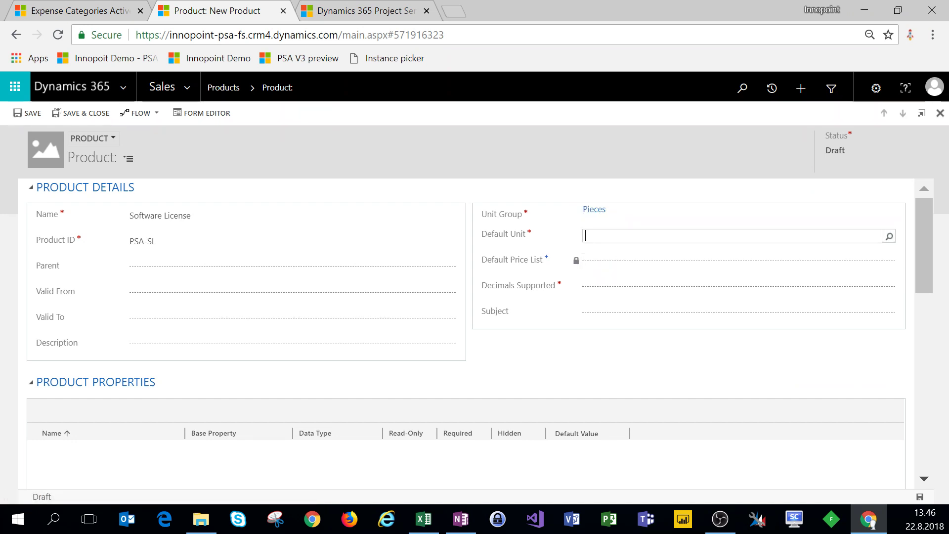
left_click(890, 237)
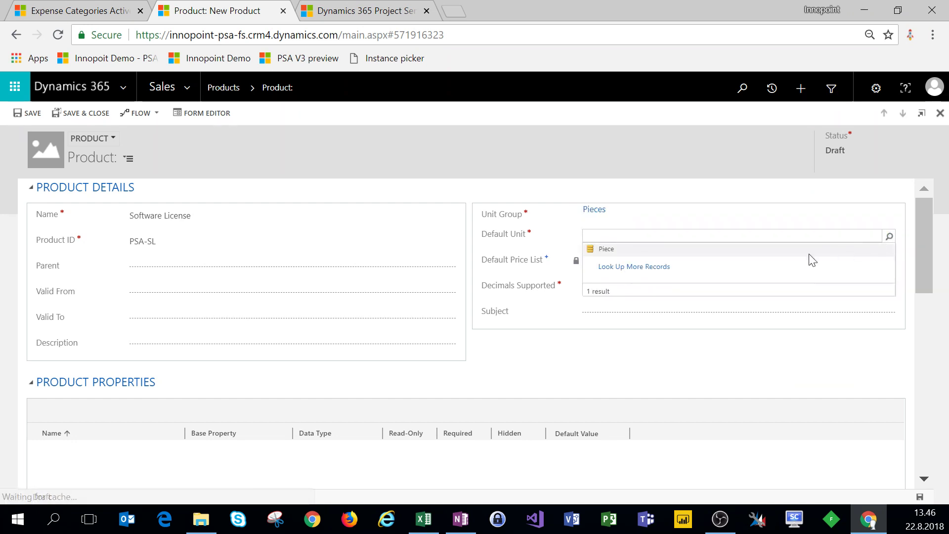
left_click(602, 251)
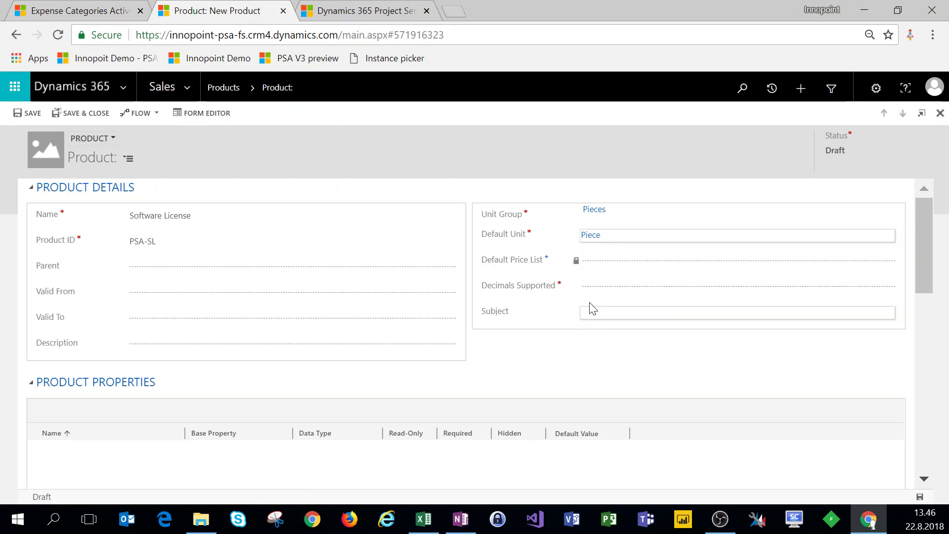
Step: Set the product's supported decimals to 0 and save the record
left_click(919, 498)
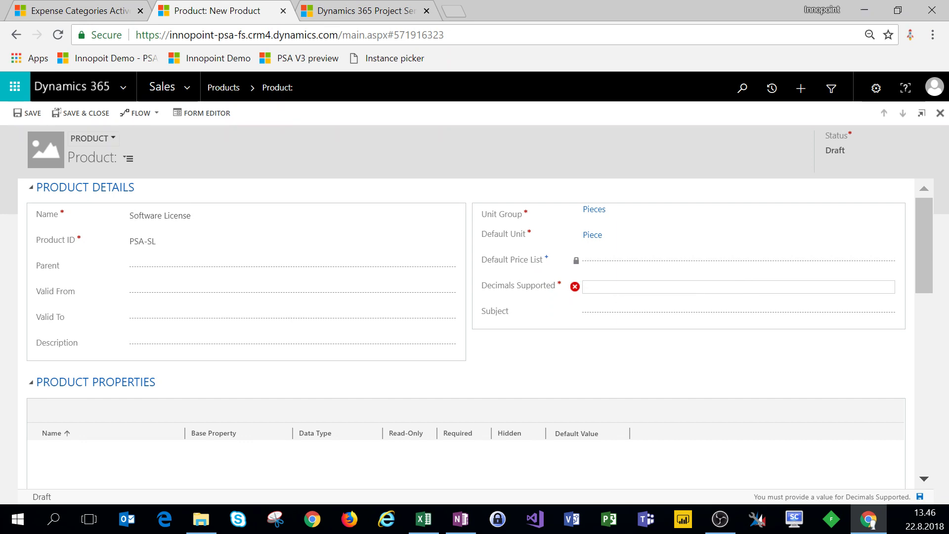
type("0")
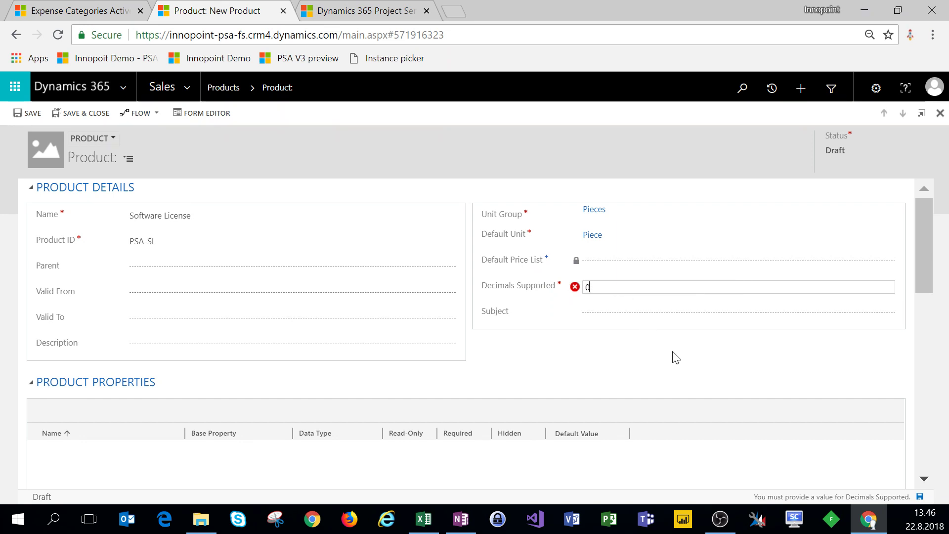
left_click(870, 408)
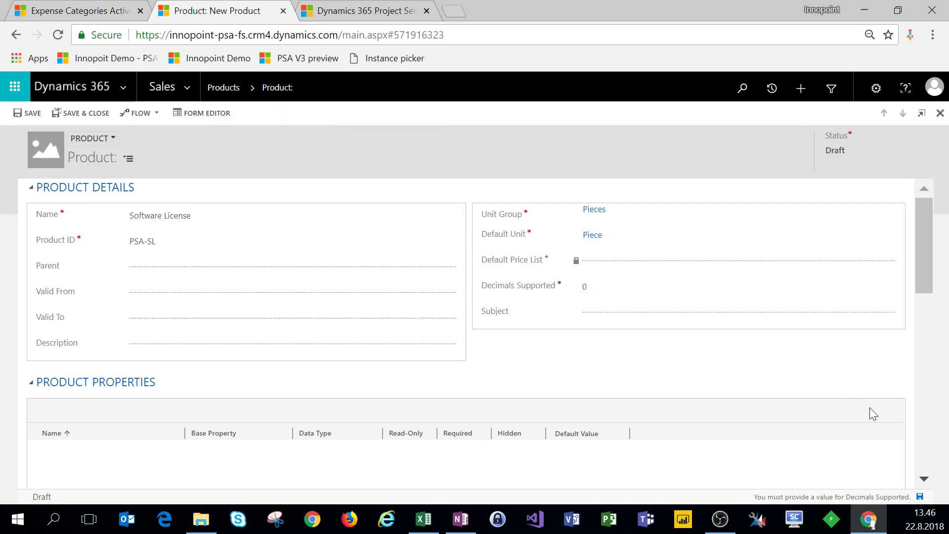
left_click(920, 497)
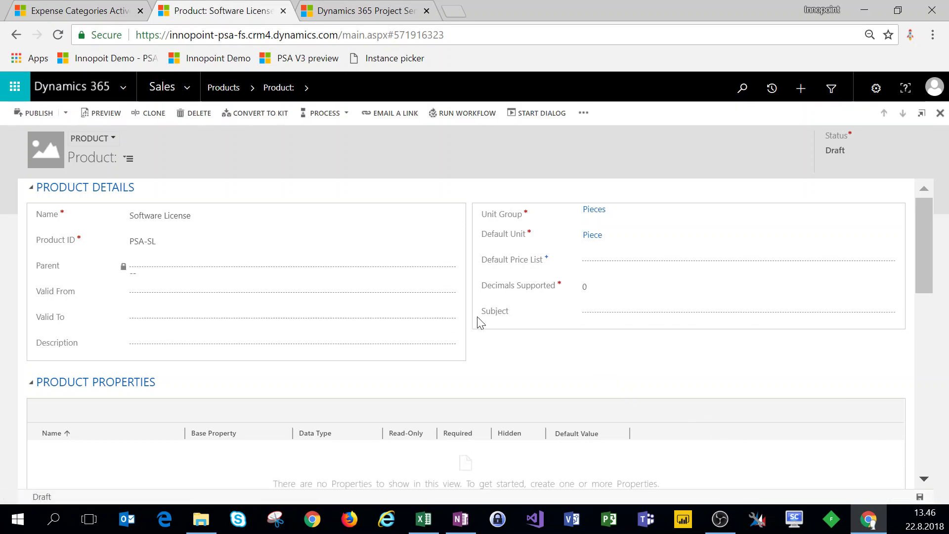
Step: Examine the saved product's properties, price list items, product relationships, notes and Field Service sections
scroll(307, 359, "down", 1)
scroll(269, 359, "down", 3)
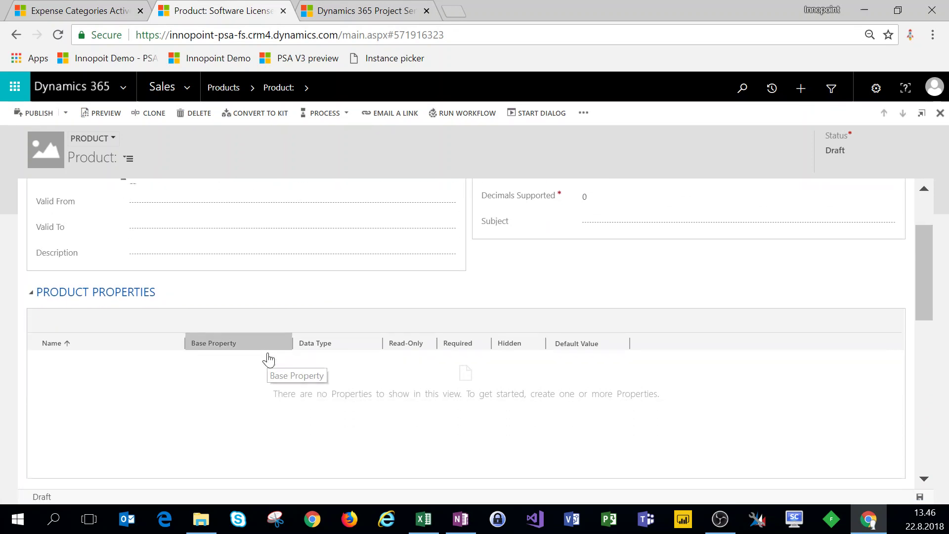
scroll(271, 360, "down", 5)
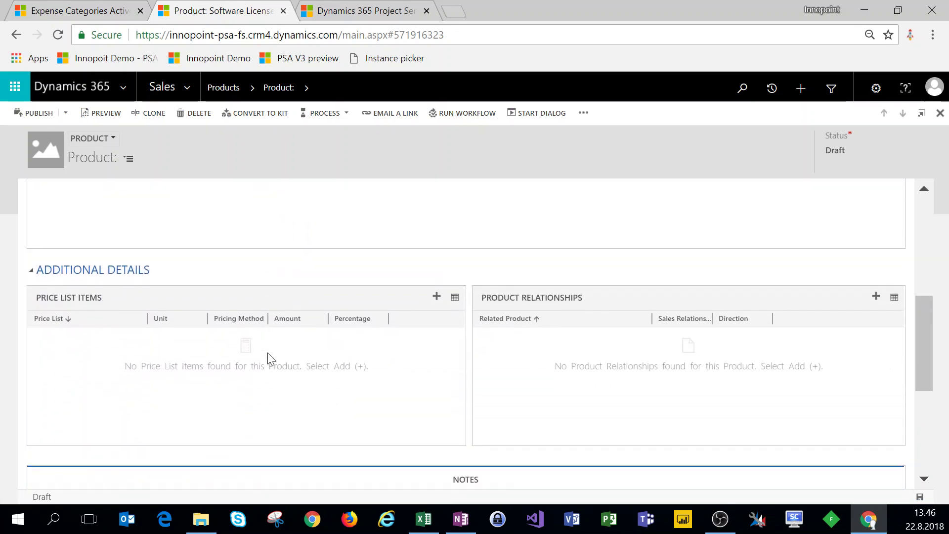
scroll(268, 360, "down", 1)
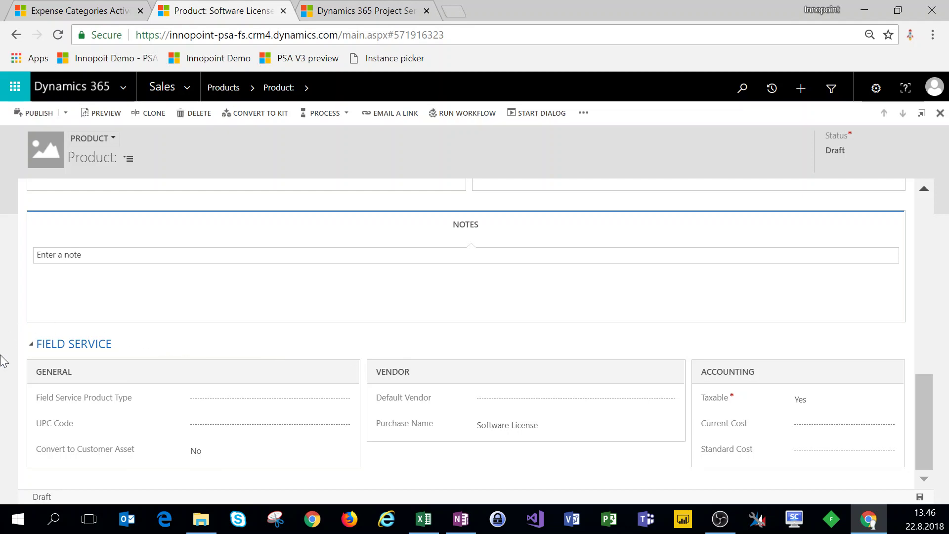
scroll(132, 350, "up", 3)
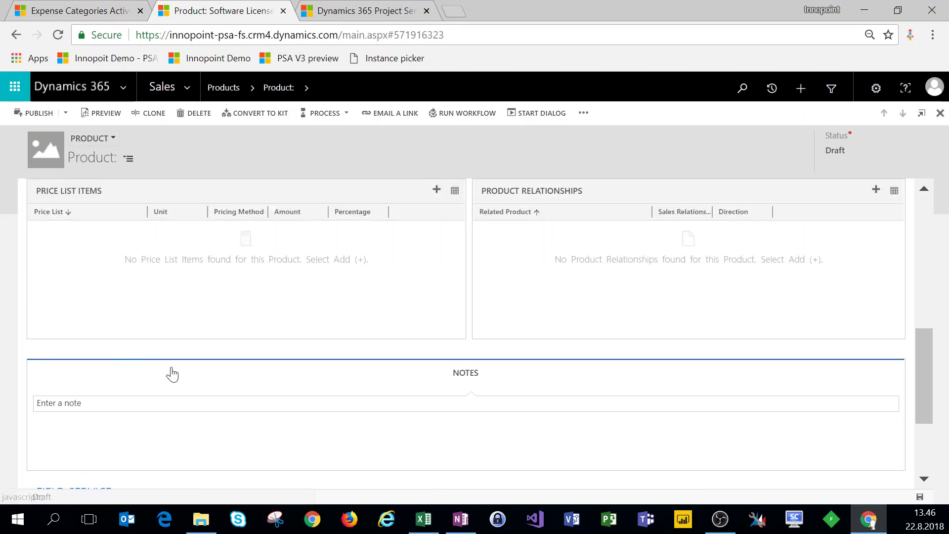
scroll(166, 370, "up", 2)
scroll(256, 347, "up", 2)
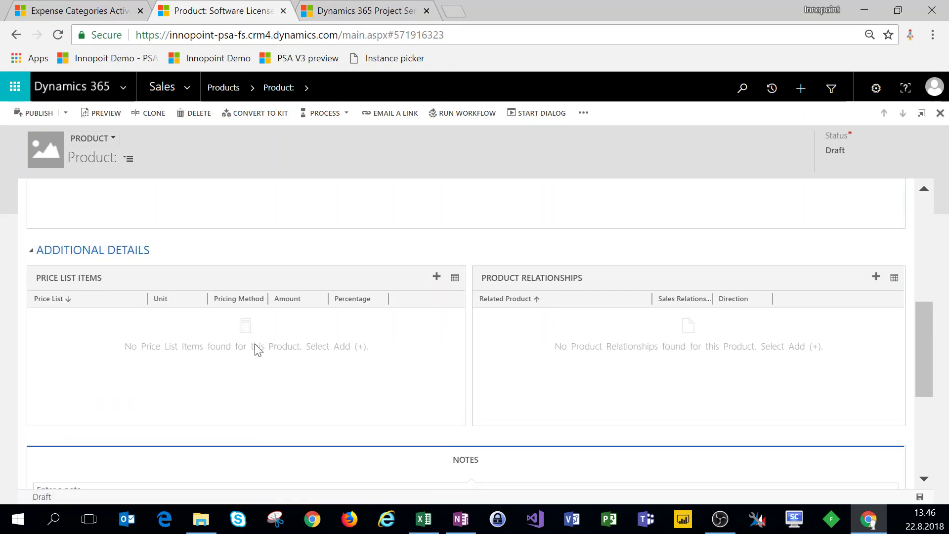
scroll(256, 348, "up", 3)
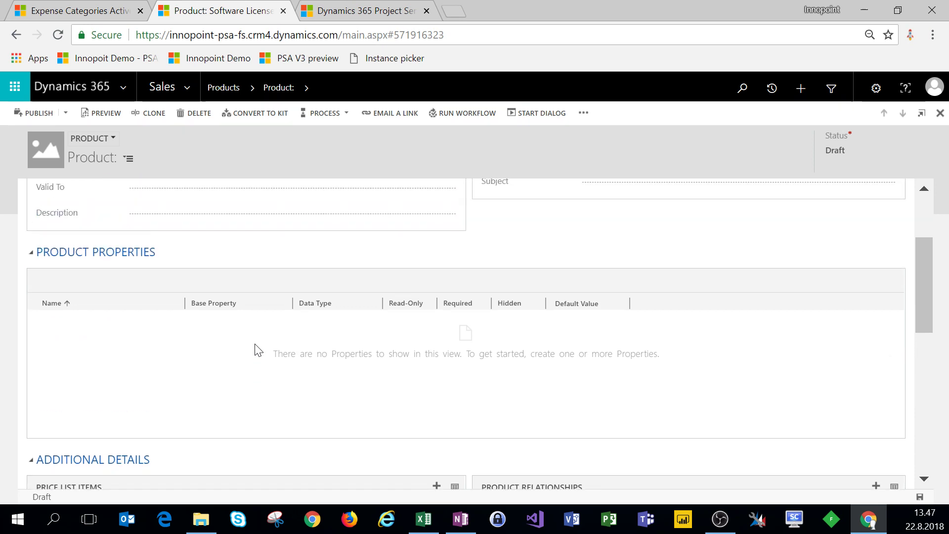
scroll(257, 349, "up", 3)
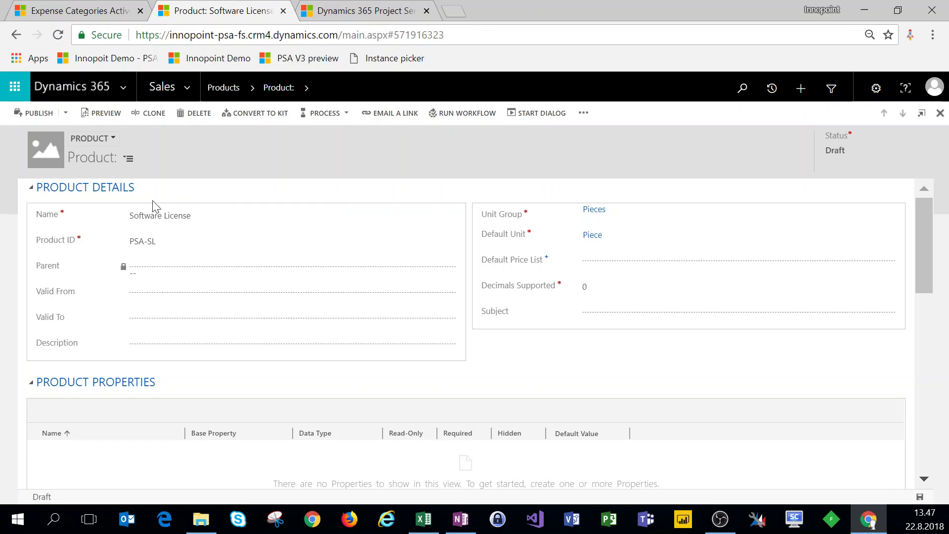
Step: Publish the Software License product and confirm the publishing
left_click(38, 113)
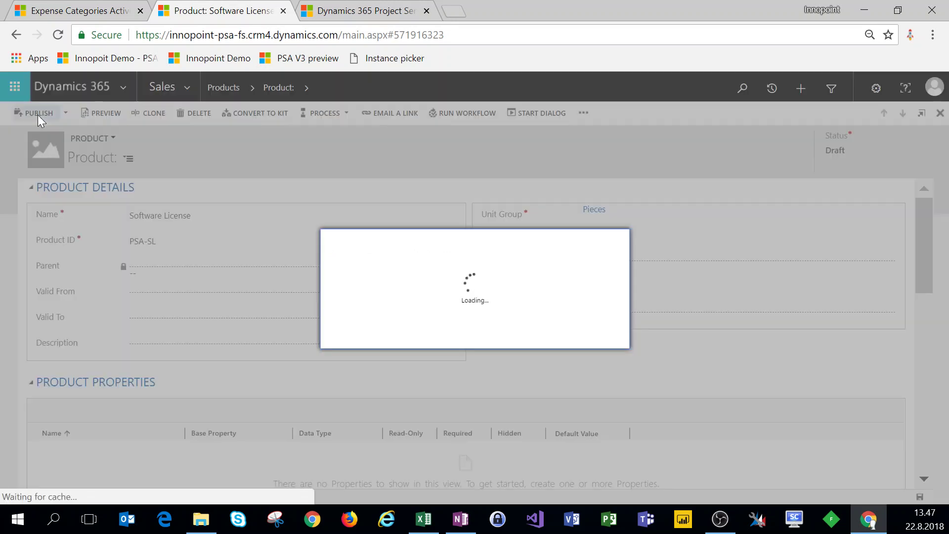
left_click(535, 336)
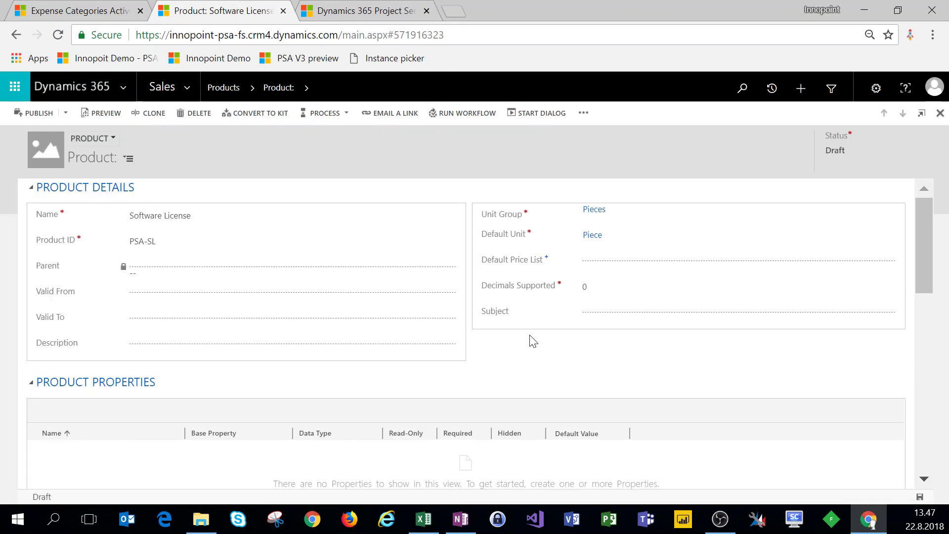